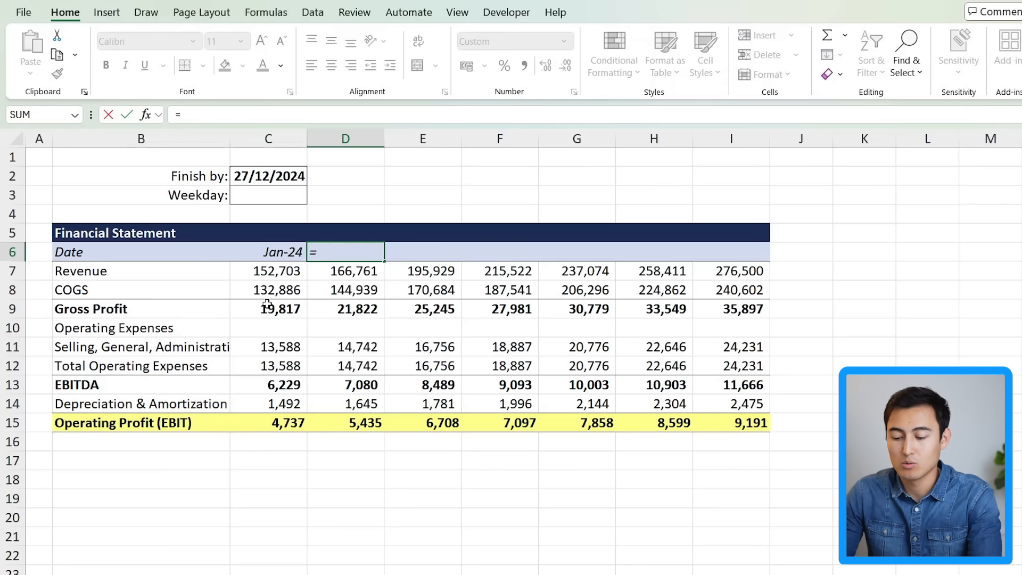
Complete the formula in D6 as =EDATE(C6,1) and fill it across the Date row to I6.
type("a")
key("Tab")
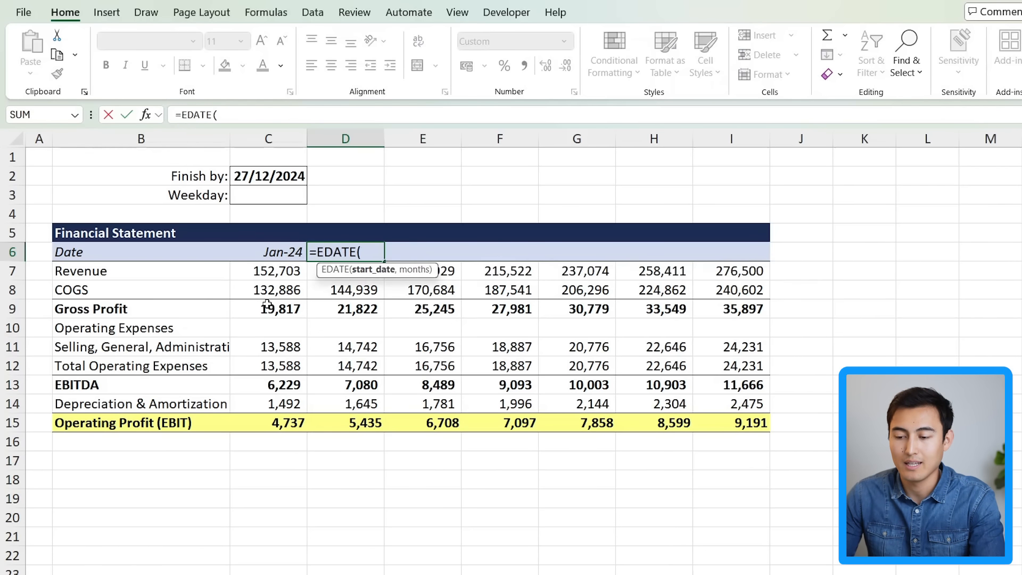
left_click(271, 252)
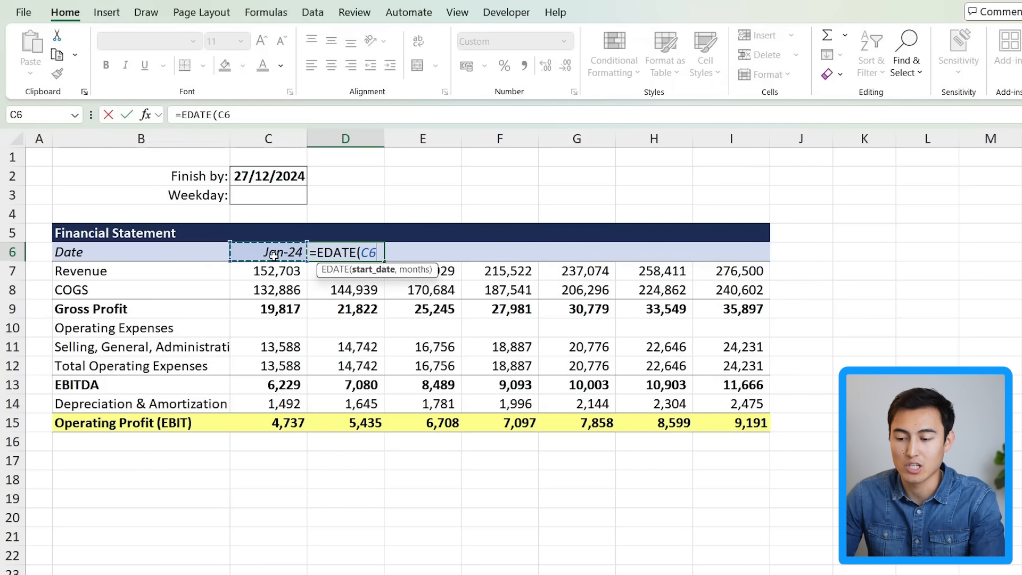
type(",")
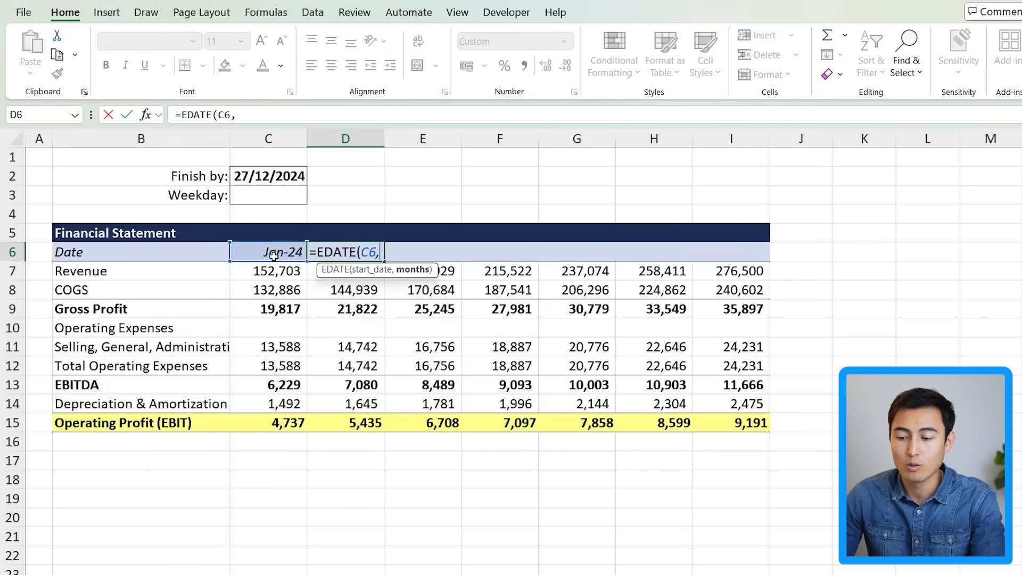
type("1")
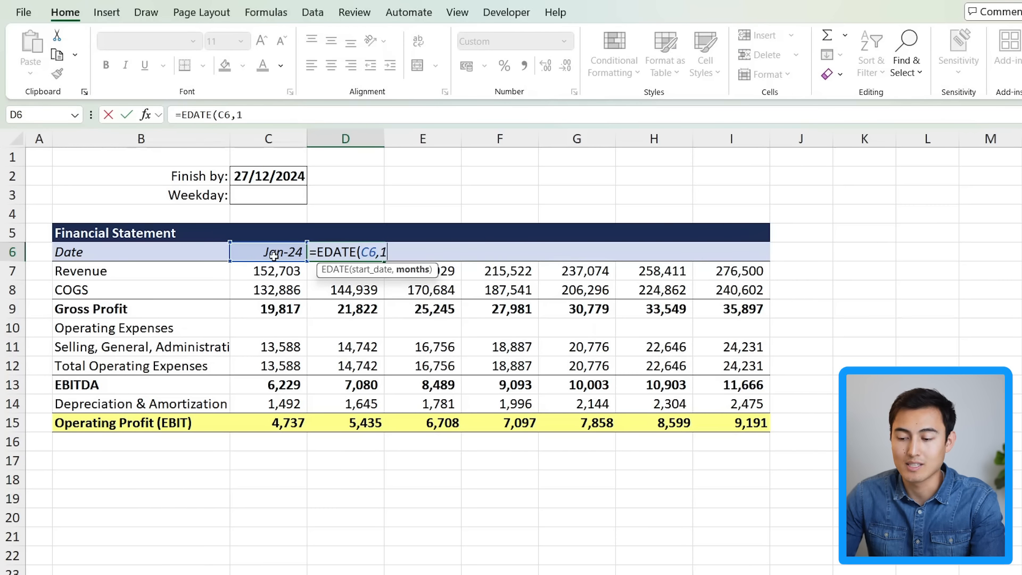
type(")")
key("Return")
left_click(374, 254)
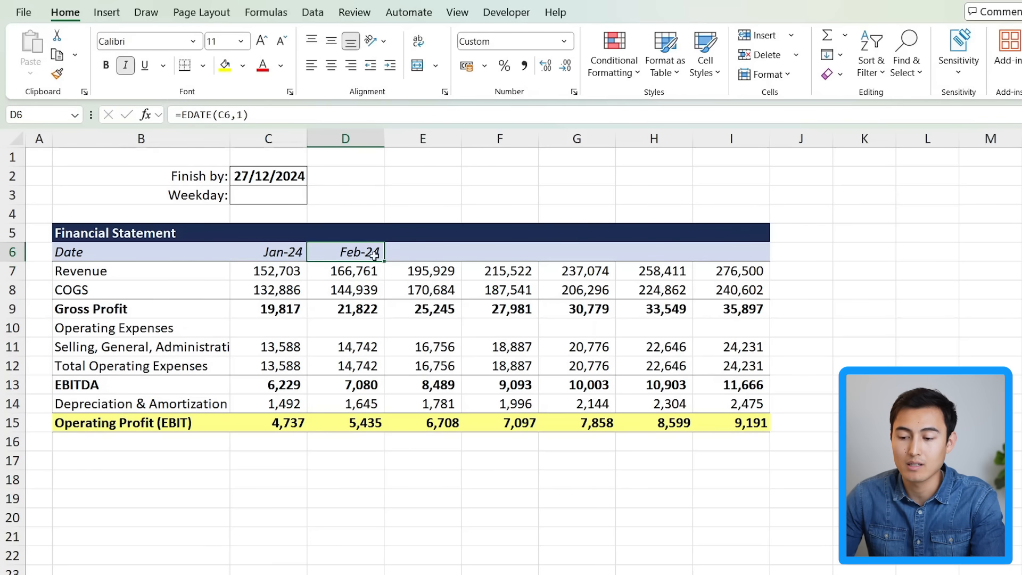
left_click_drag(385, 260, 773, 287)
Change the months argument of the EDATE formula in D6 to 12.
key("Left")
key("Right")
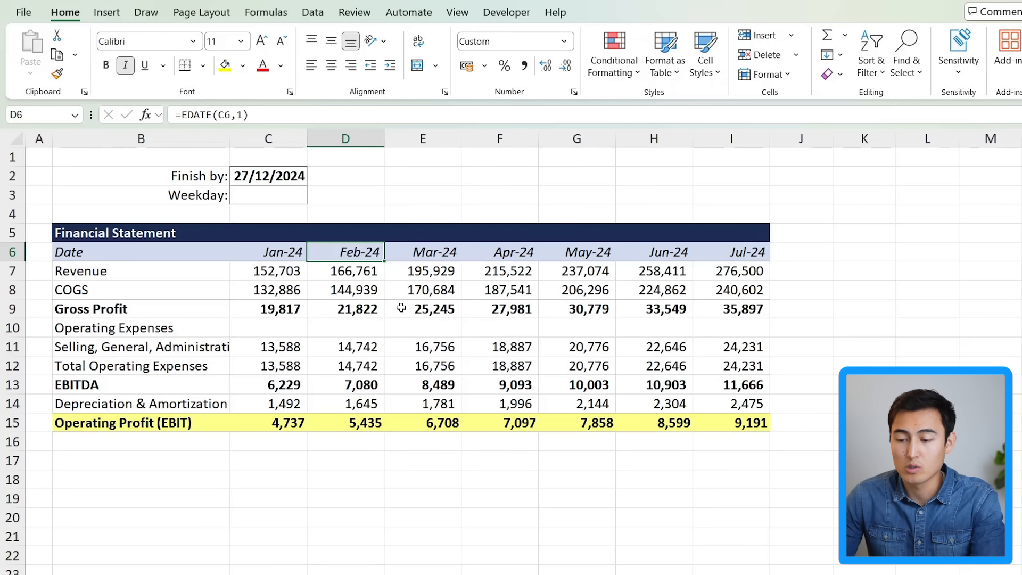
key("F2")
type("2")
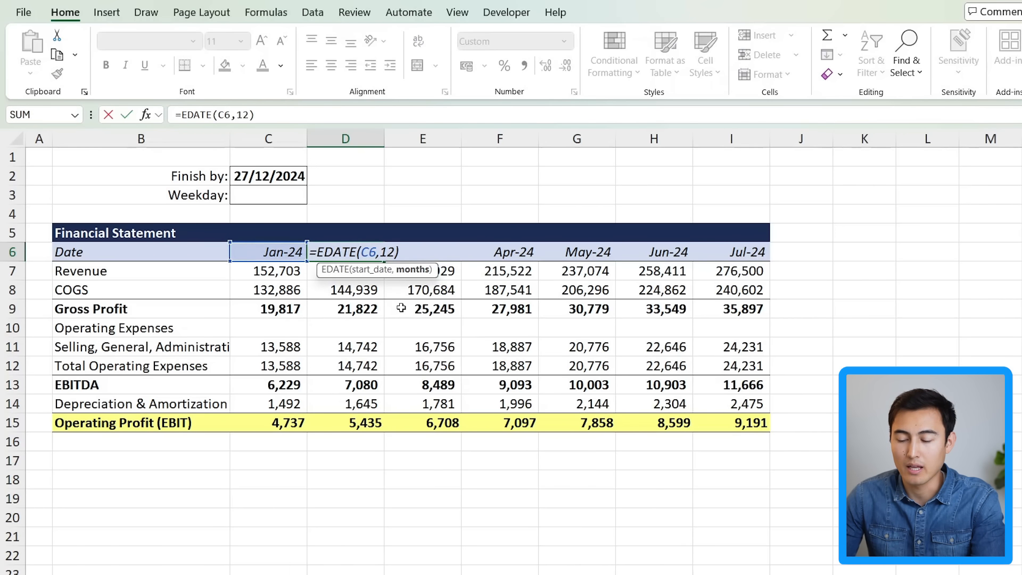
key("Return")
key("Up")
key("Right")
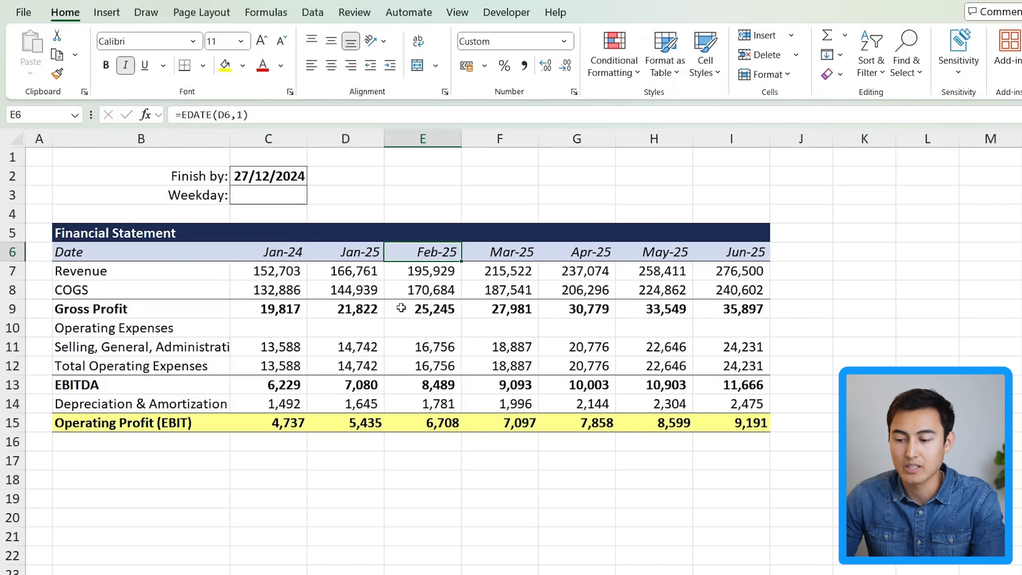
Fill the yearly EDATE formula from D6 right across the Date row through I6.
key("Left")
key("shift+Right")
key("shift+Right")
key("shift+Right")
key("shift+Right")
key("shift+Right")
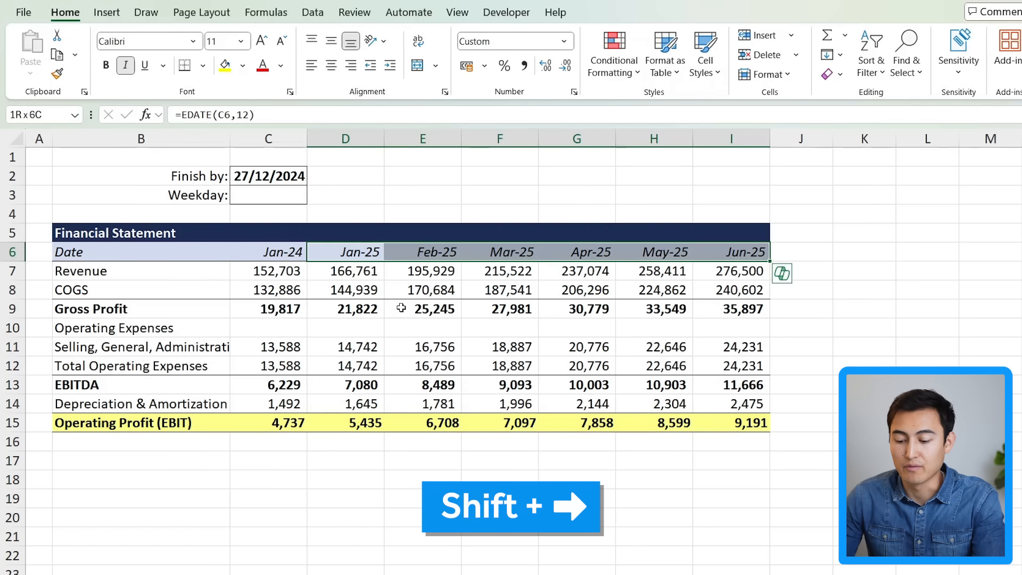
key("ctrl+r")
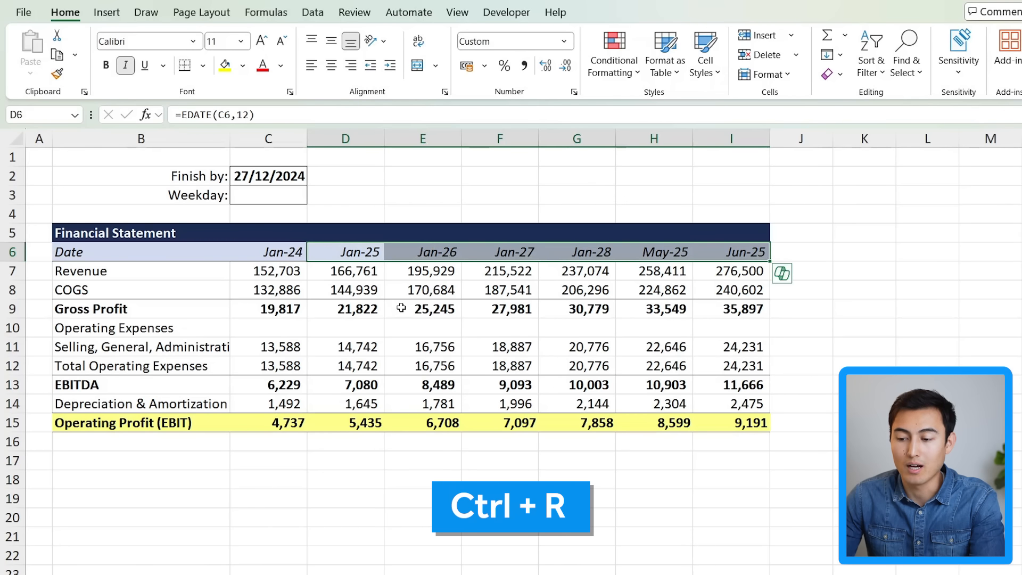
key("Right")
key("Right")
key("Right")
key("Right")
key("Right")
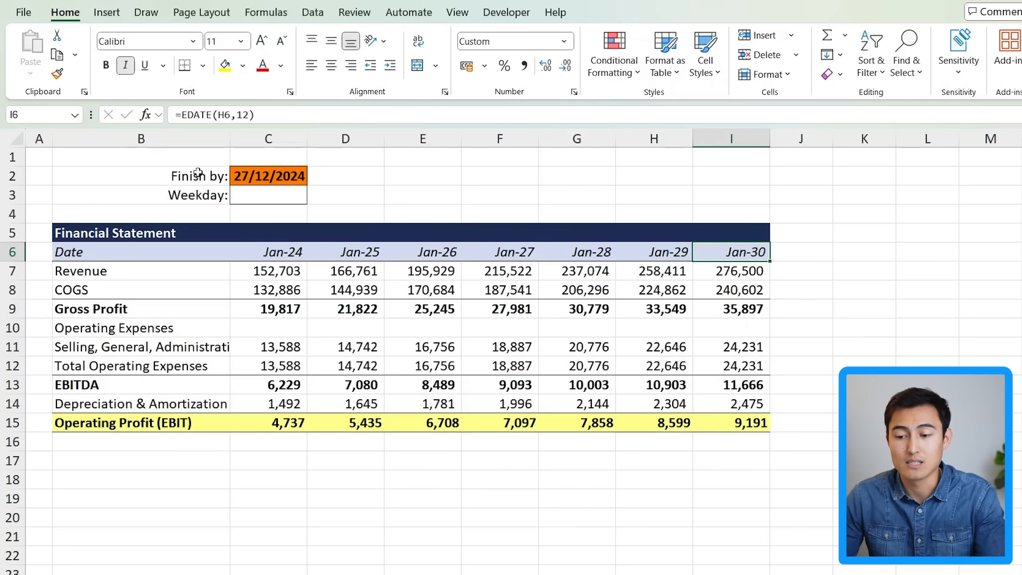
Enter =TEXT(C2,"ddd") in the Weekday cell C3 to convert the finish date into an abbreviated day name.
left_click(220, 174)
left_click(233, 196)
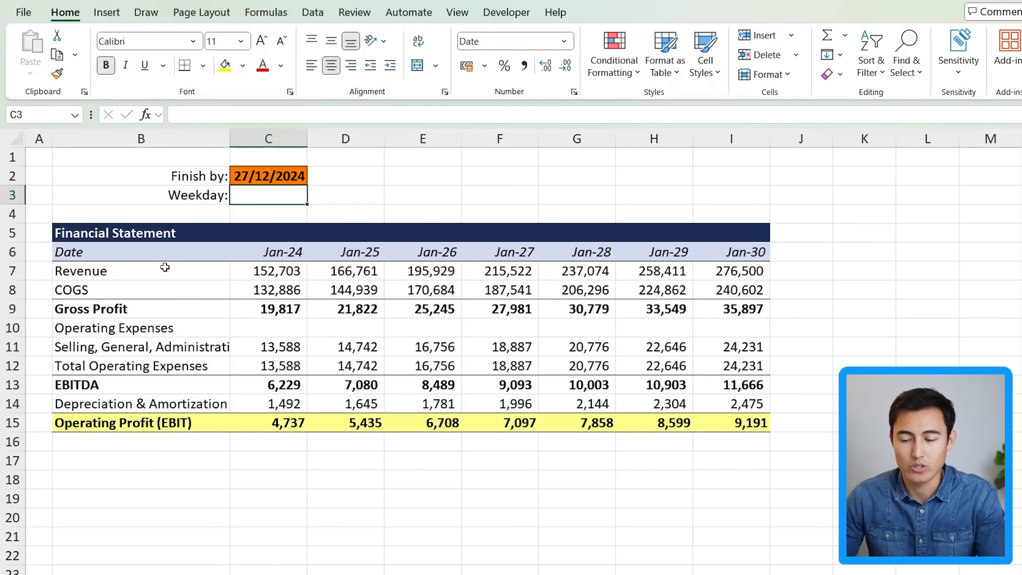
type("=text")
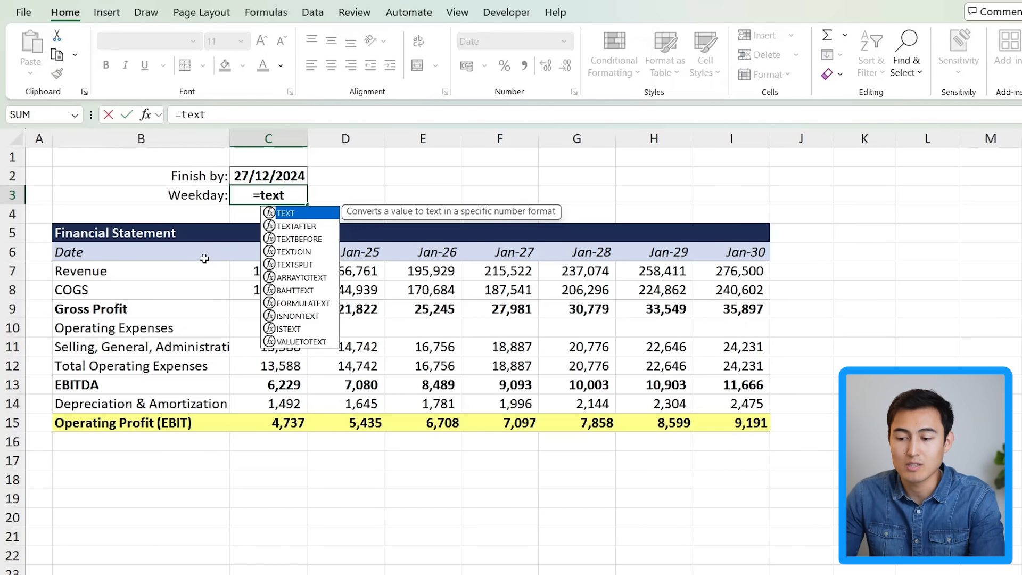
key("Tab")
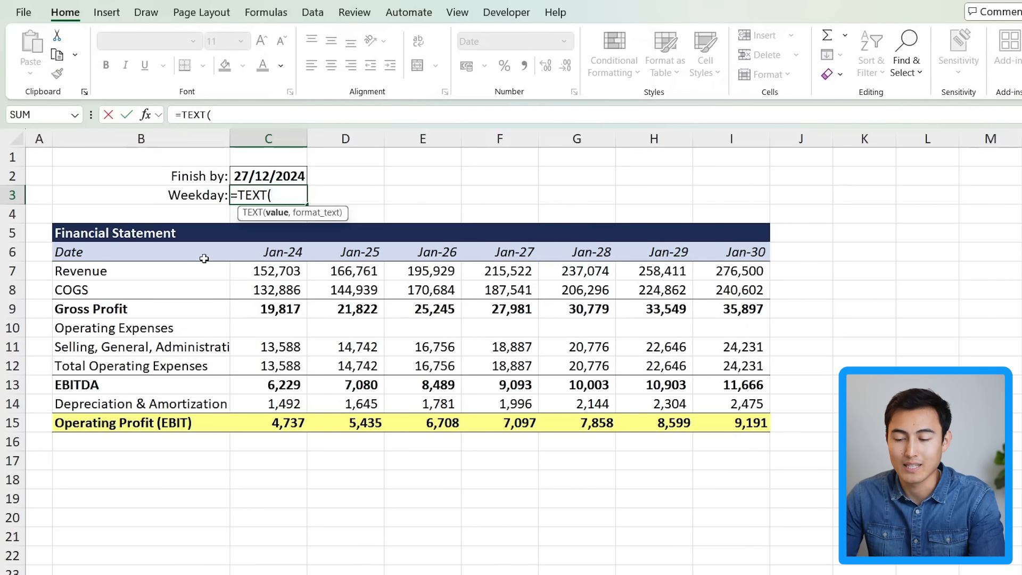
key("Up")
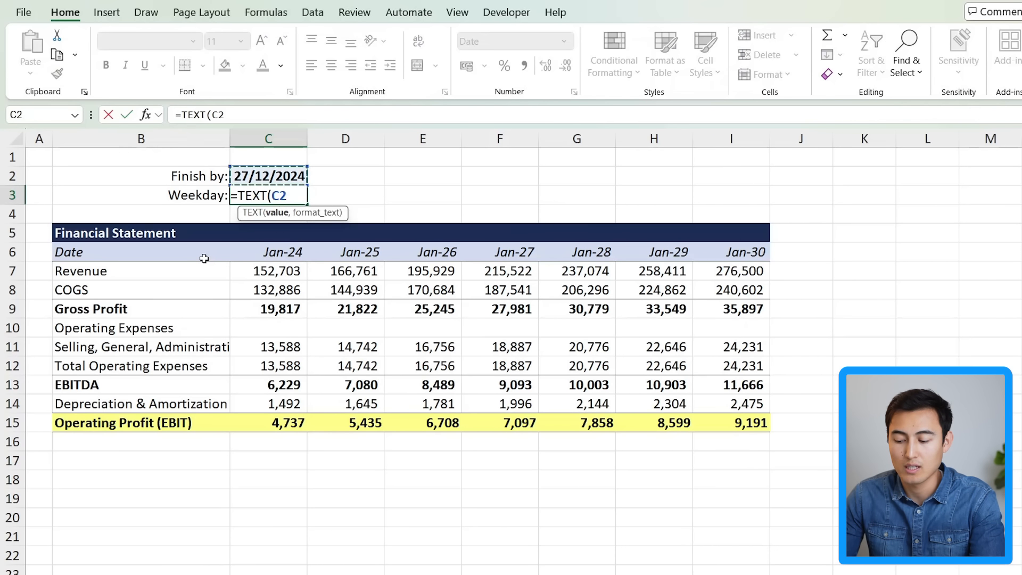
type(",")
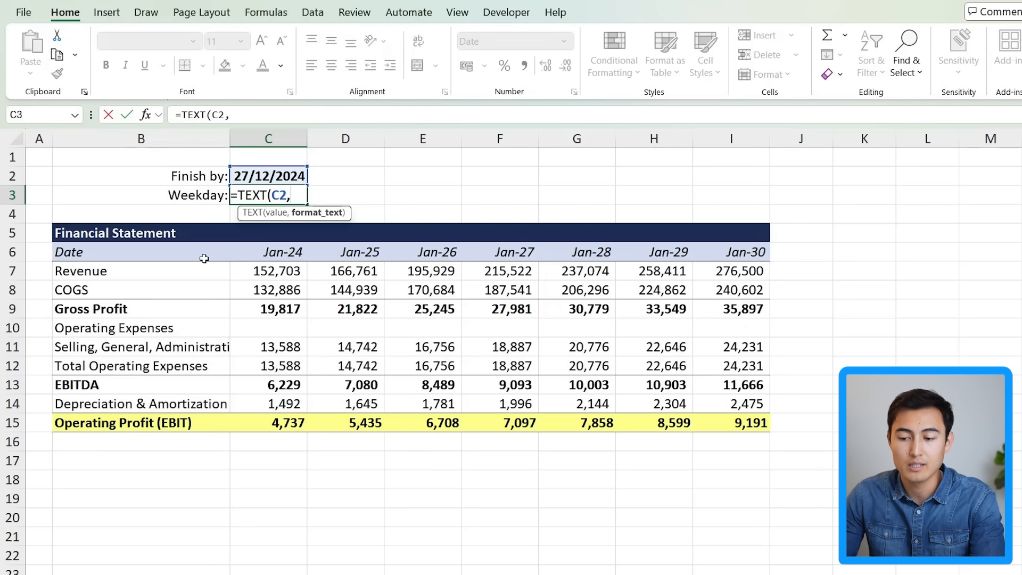
type("\"ddd")
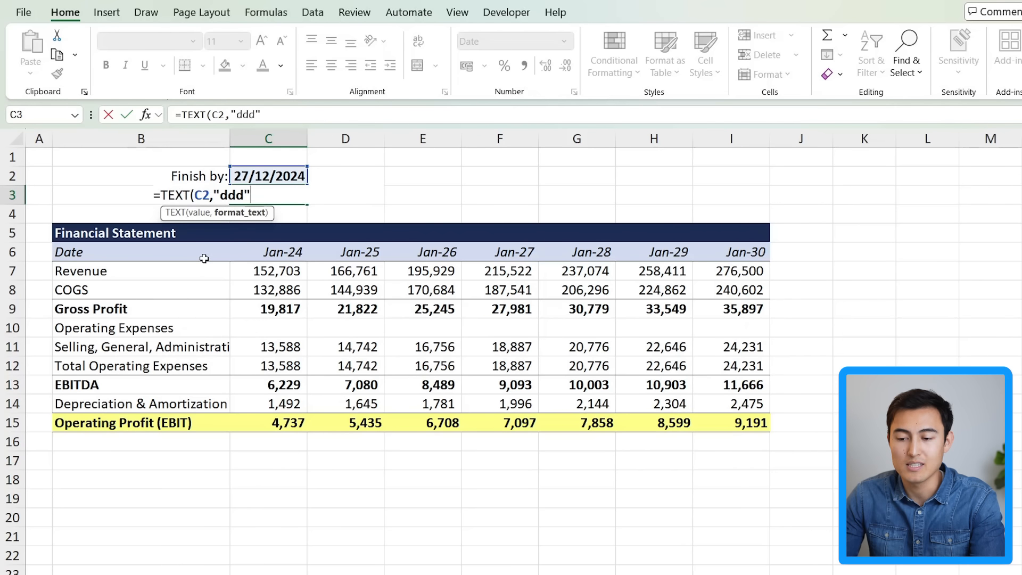
type("\")")
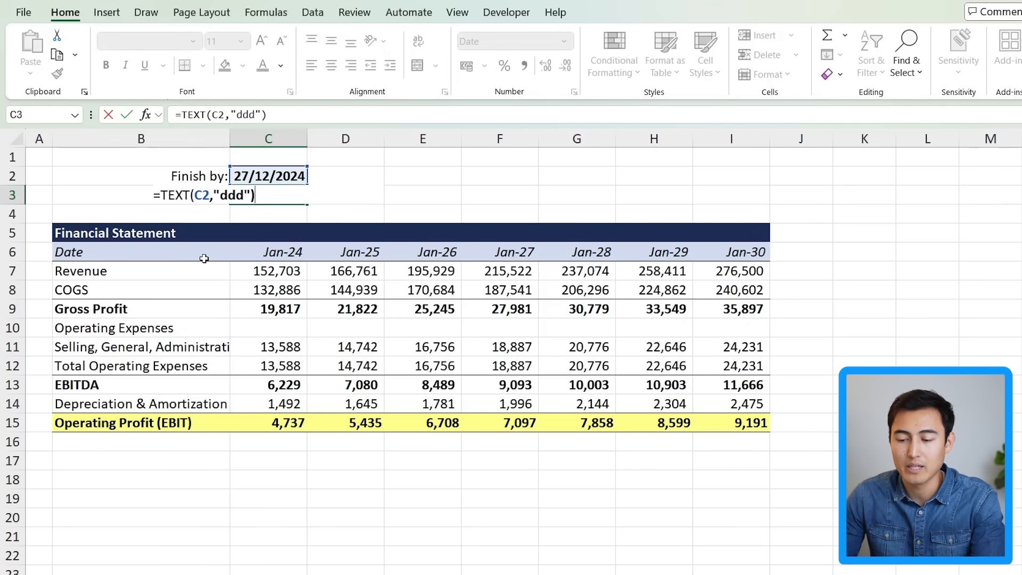
key("Return")
Change the format code in C3's TEXT formula to "dddd" for the full day name.
key("Up")
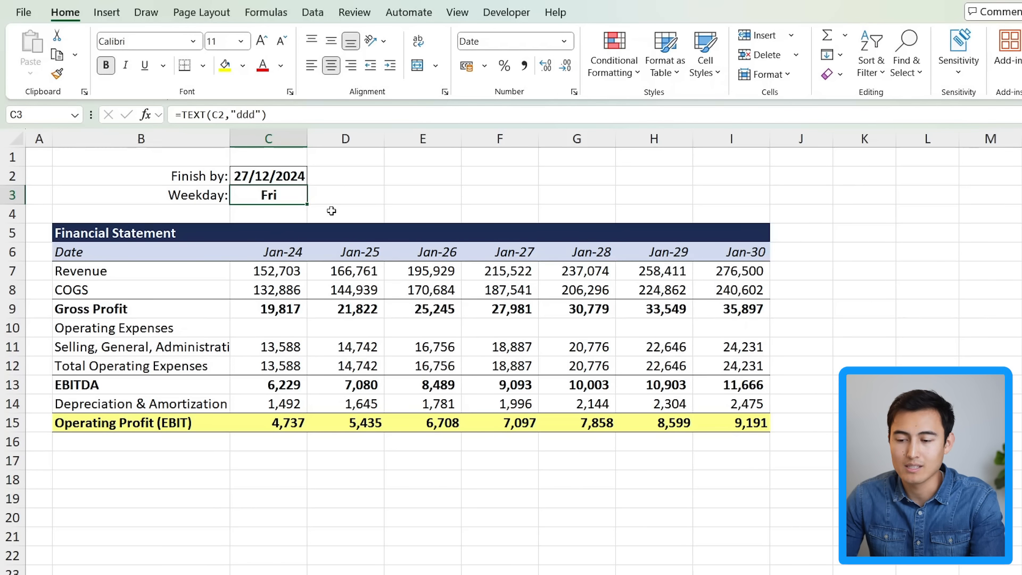
key("F2")
type("d")
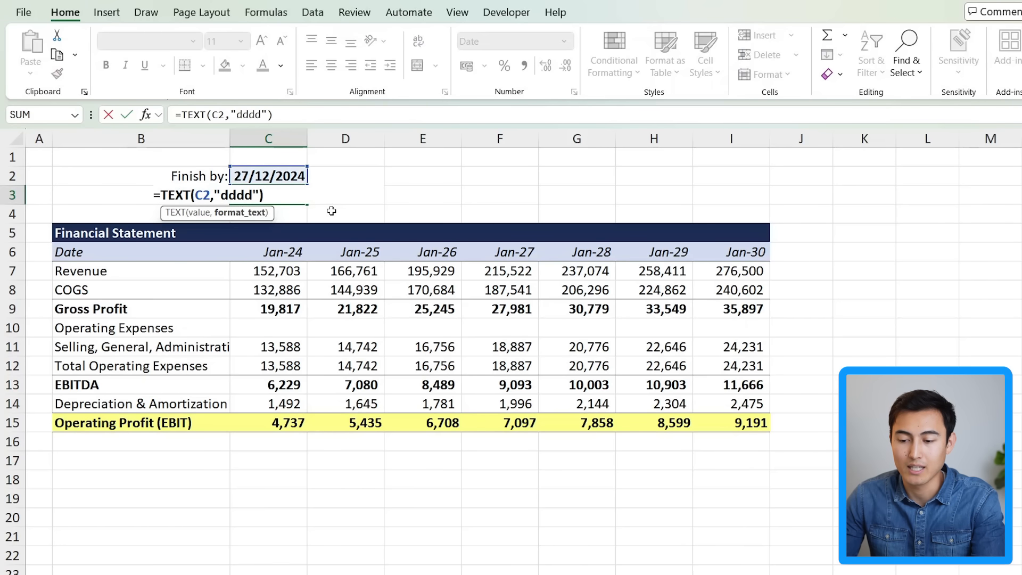
key("Return")
Replace the format code in C3's TEXT formula with "mmm" to return the abbreviated month name.
key("Up")
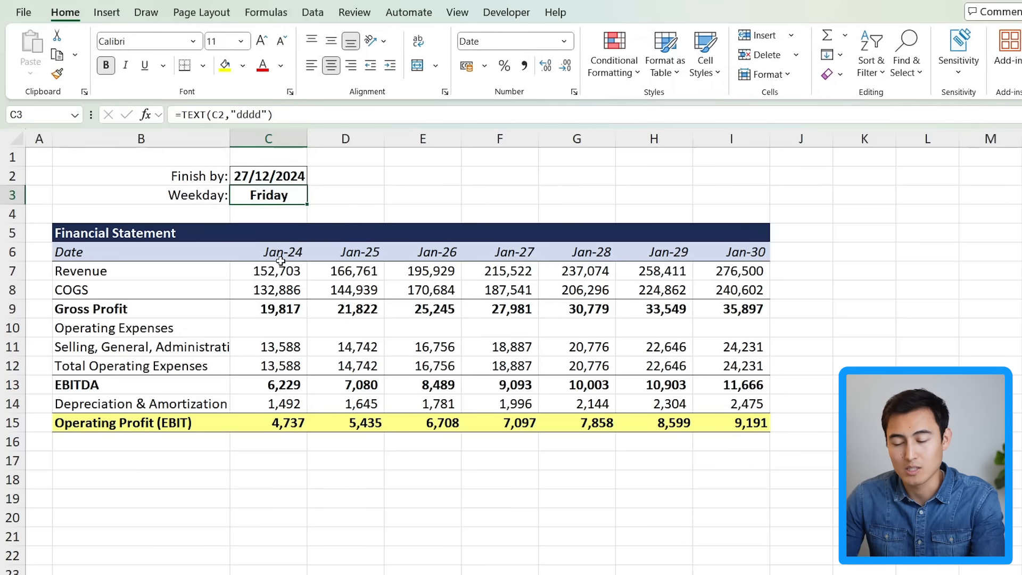
key("F2")
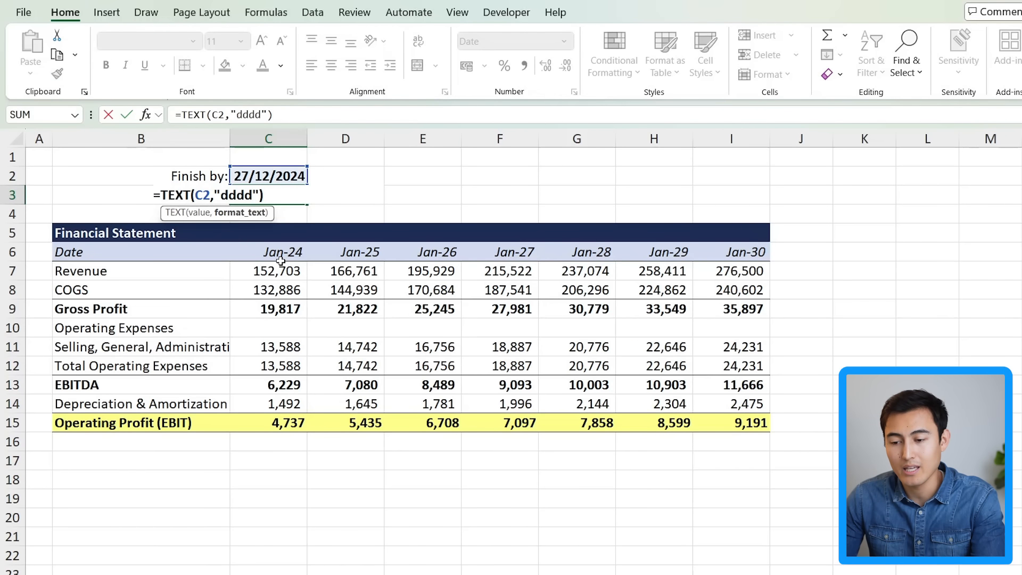
key("Right")
key("shift+Left")
key("shift+Left")
type("mmm")
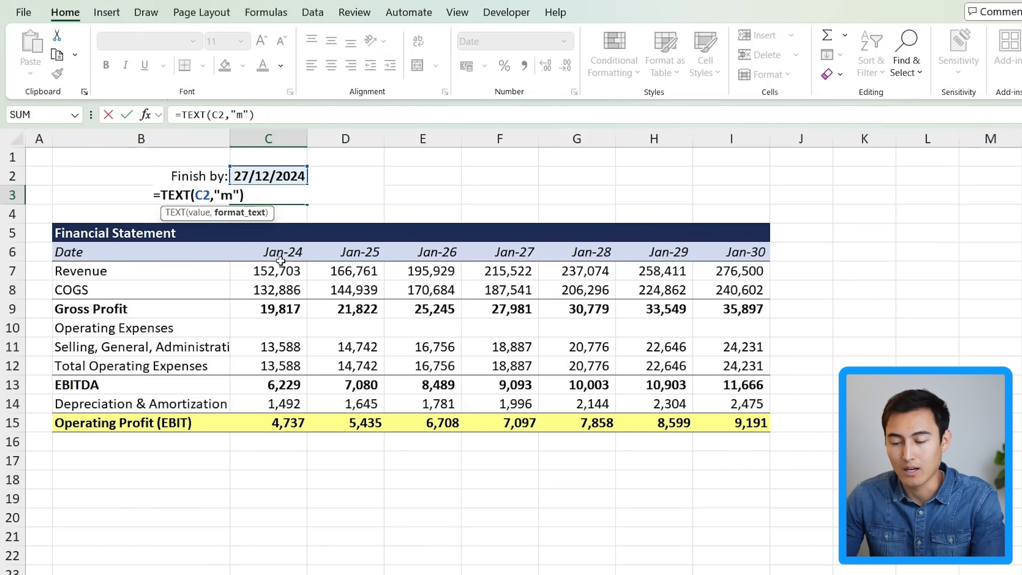
key("Return")
key("Up")
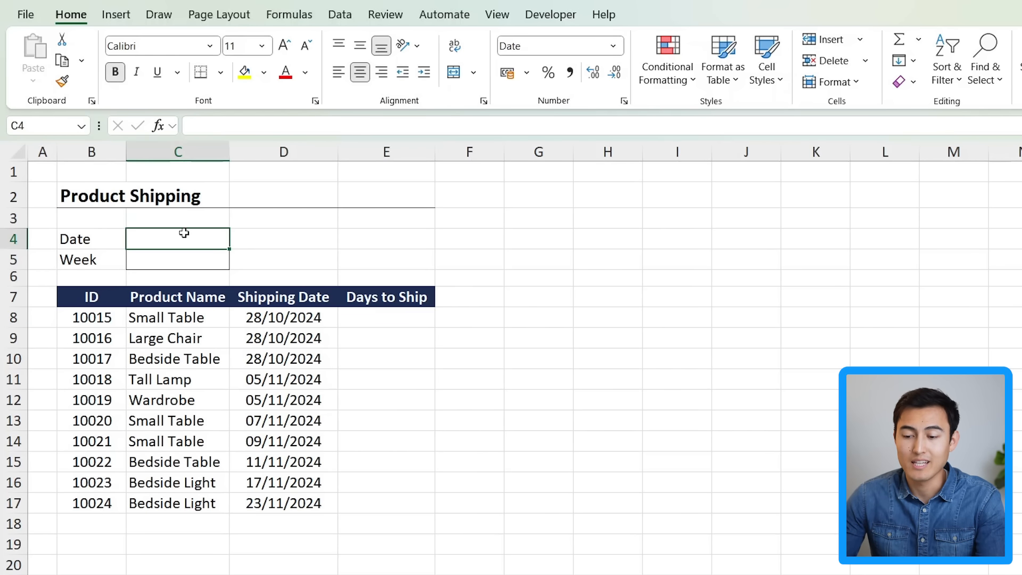
Enter =TODAY() in the Date cell C4 of the Product Shipping sheet.
type("=today()")
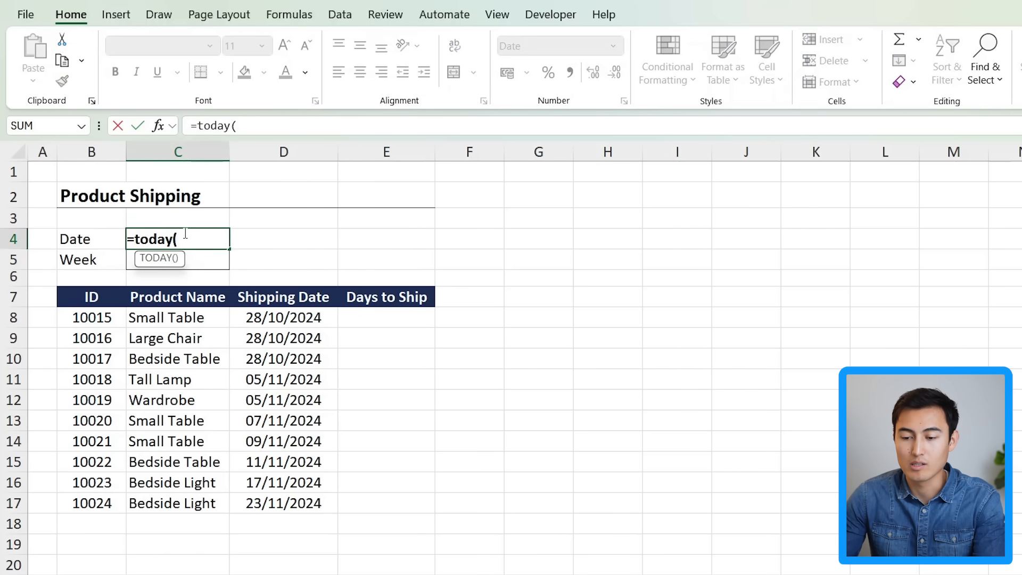
key("Return")
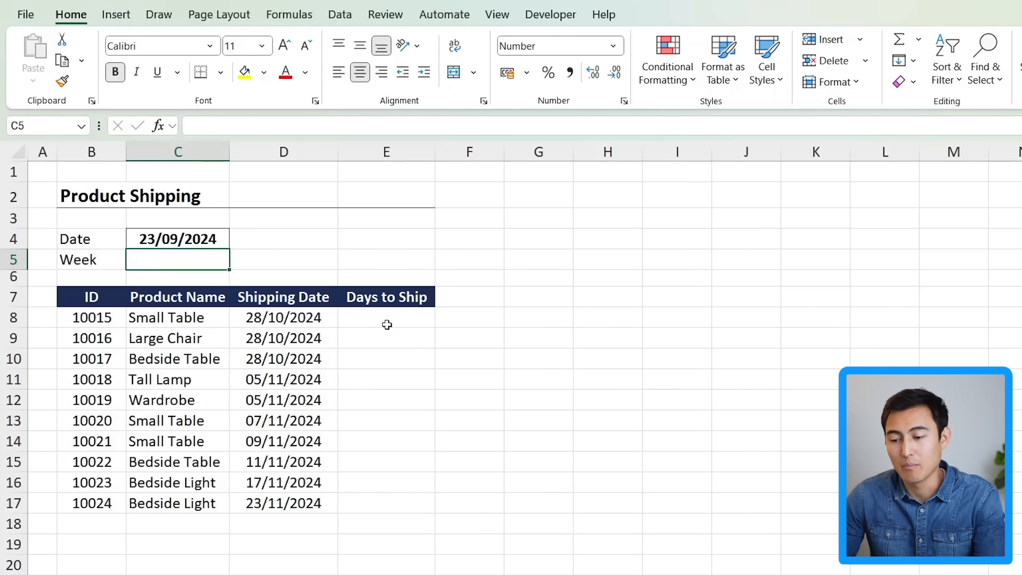
Enter =D8-TODAY() in the Days to Ship cell E8 and fill it down to E17.
left_click(387, 322)
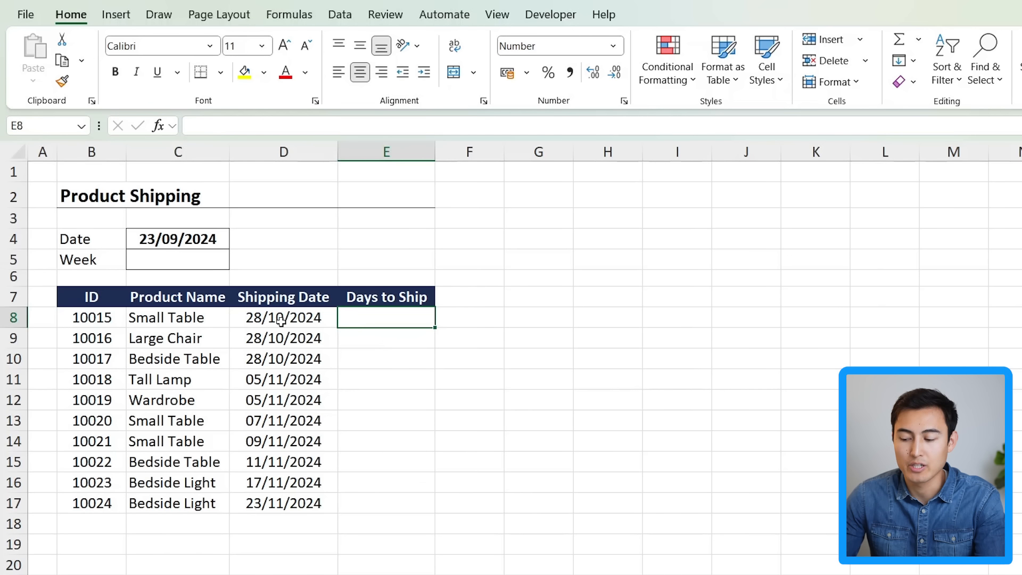
type("=")
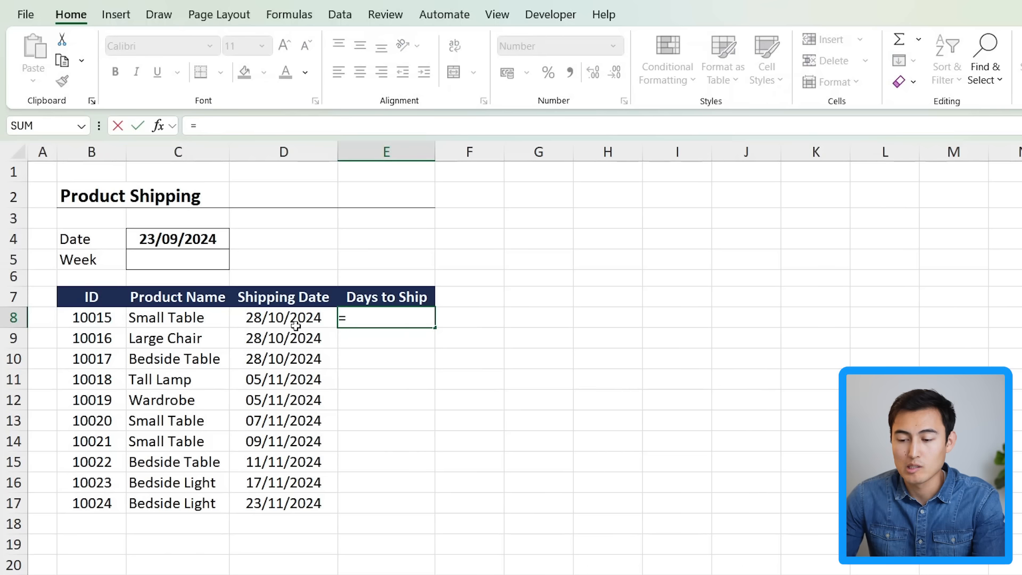
left_click(295, 324)
type("-tod")
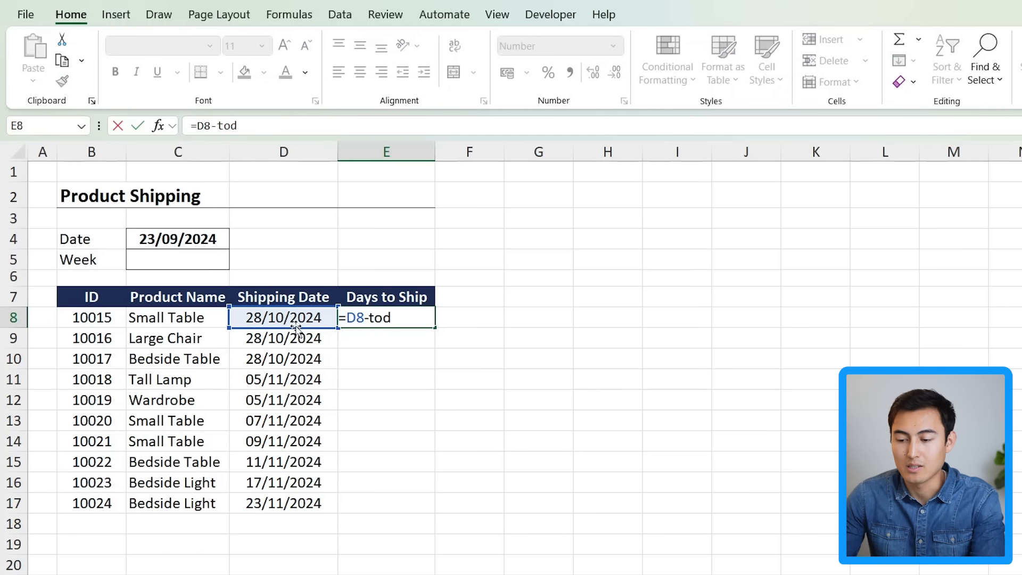
type("a")
key("Tab")
type(")")
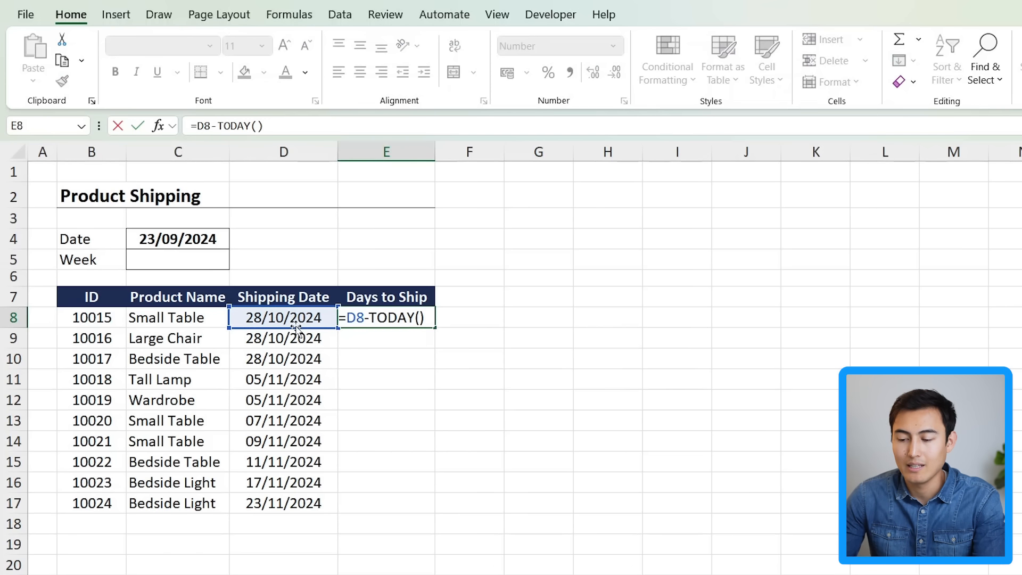
key("Return")
left_click(386, 322)
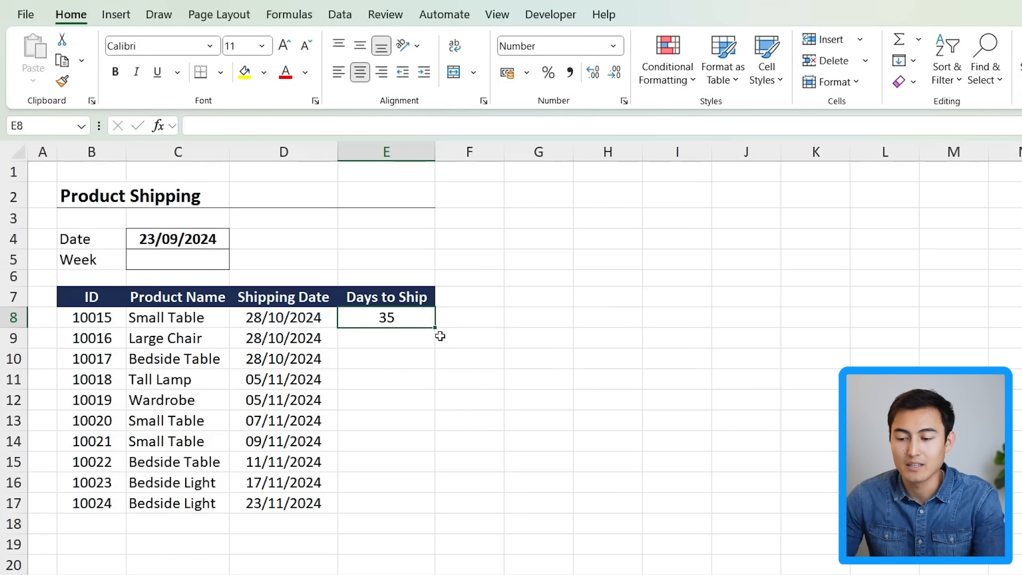
left_click_drag(434, 330, 425, 506)
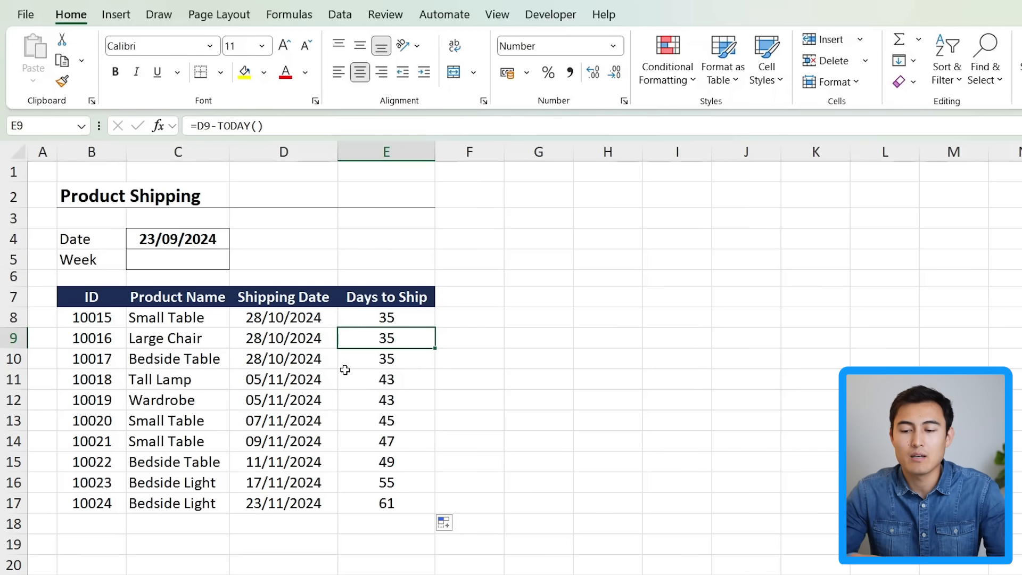
Enter =WEEKNUM(C4,2) in the Week cell C5 so that weeks begin on Monday.
left_click(194, 264)
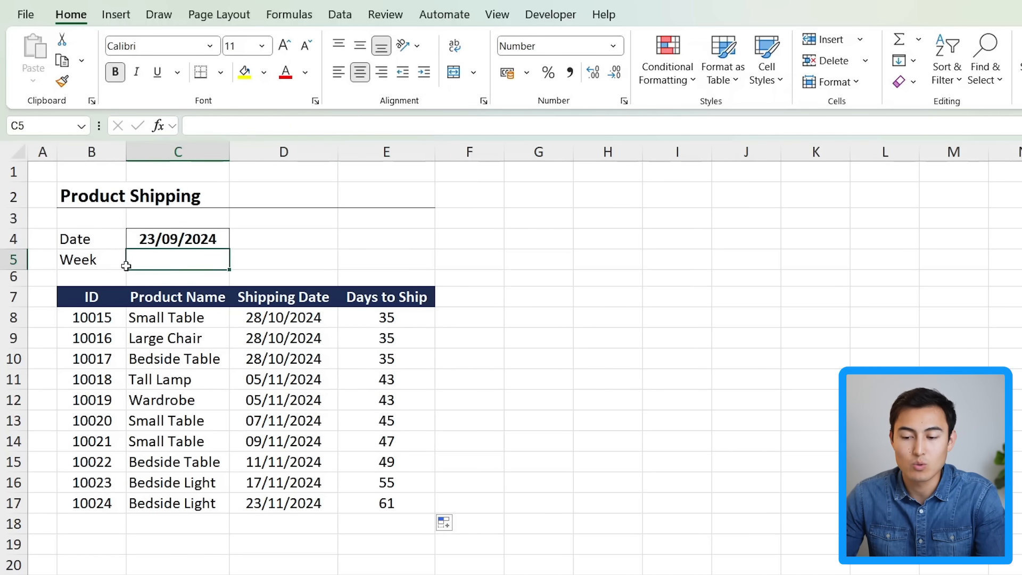
type("=we")
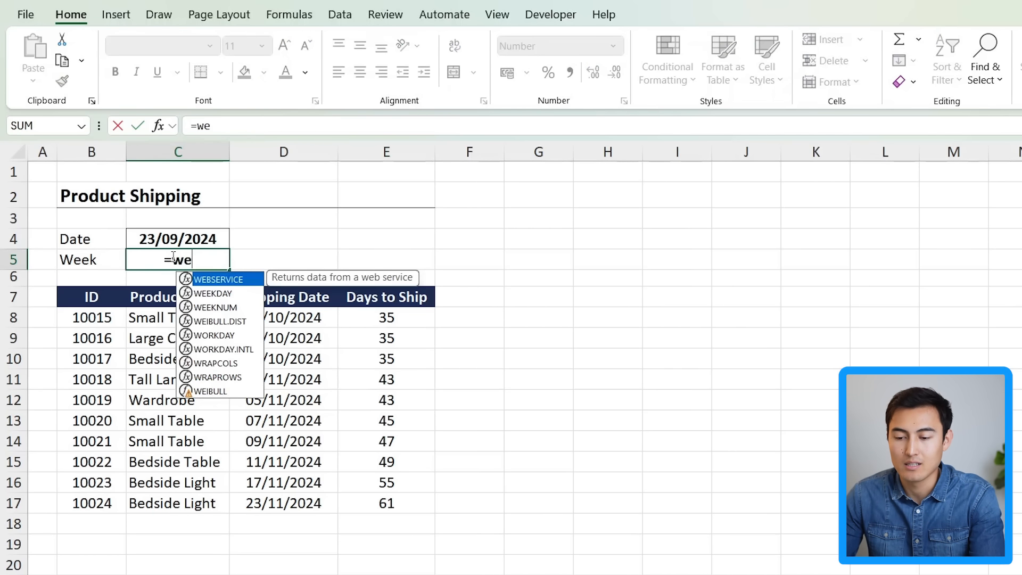
type("eknu")
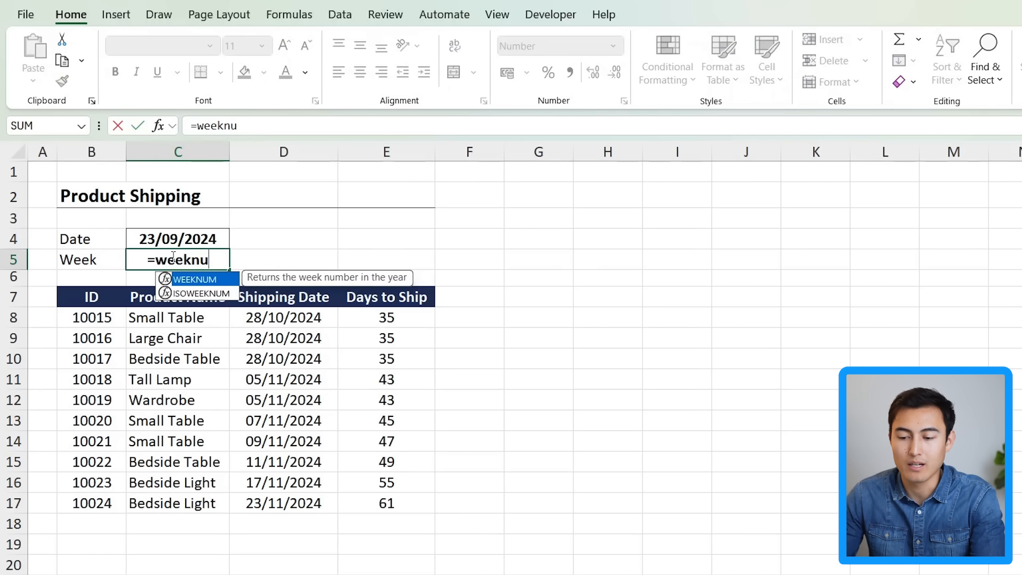
key("Tab")
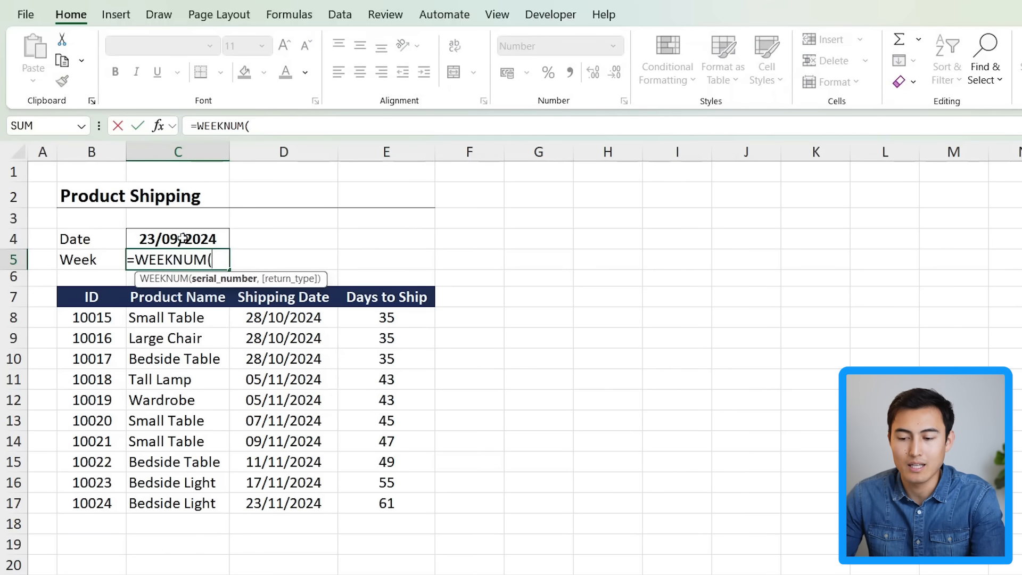
left_click(183, 238)
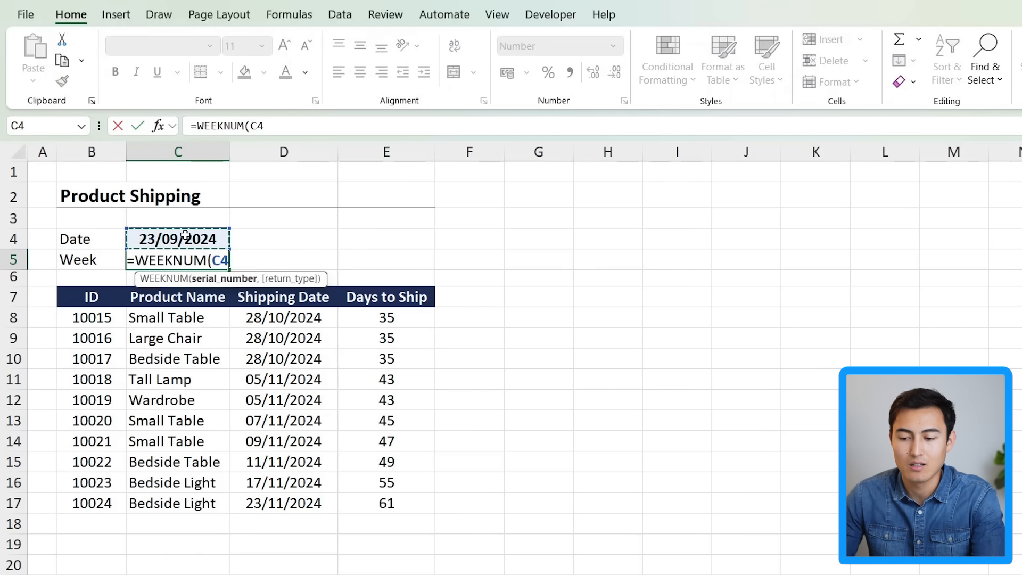
type(",")
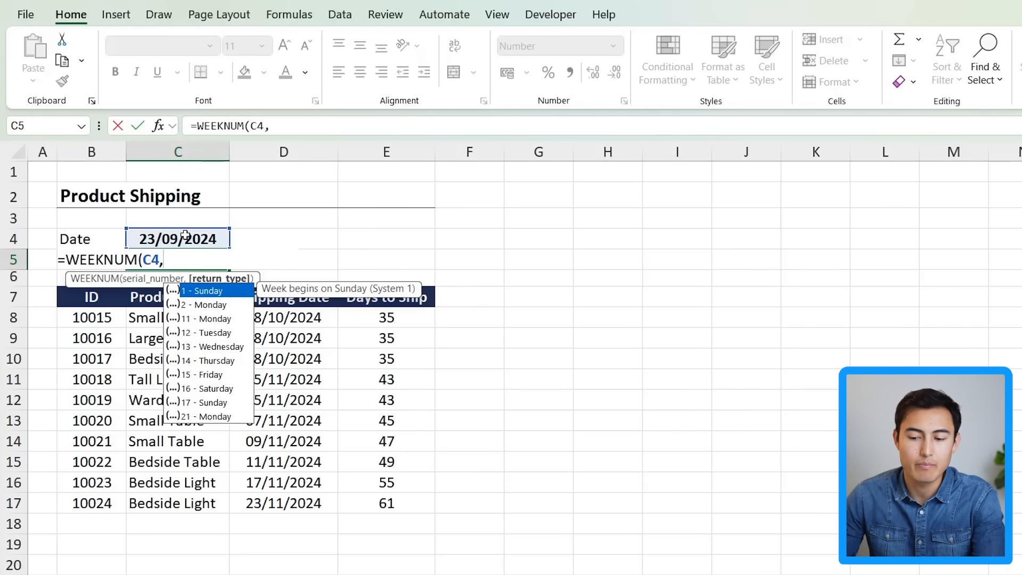
key("Down")
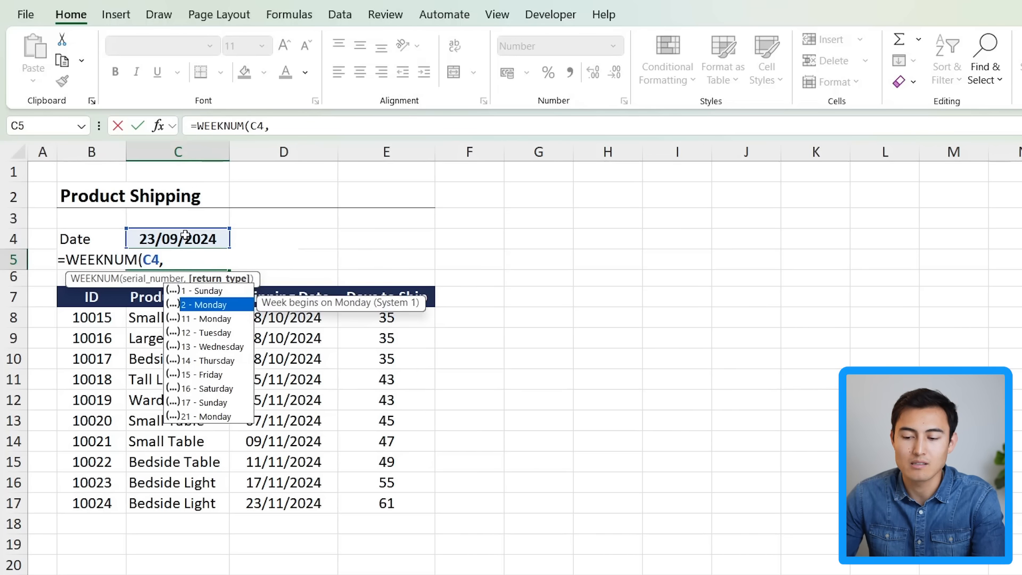
key("Tab")
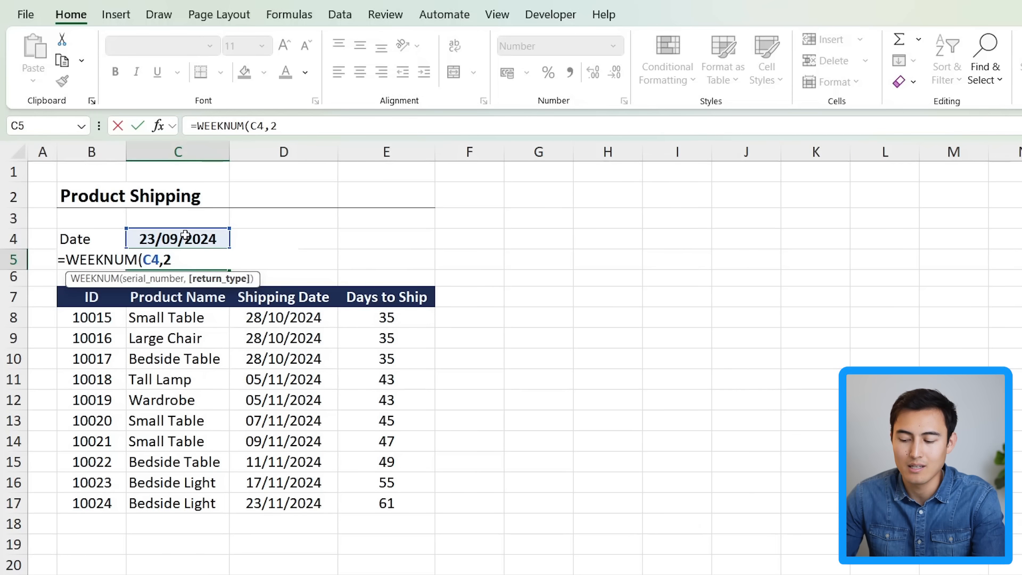
type(")")
key("Return")
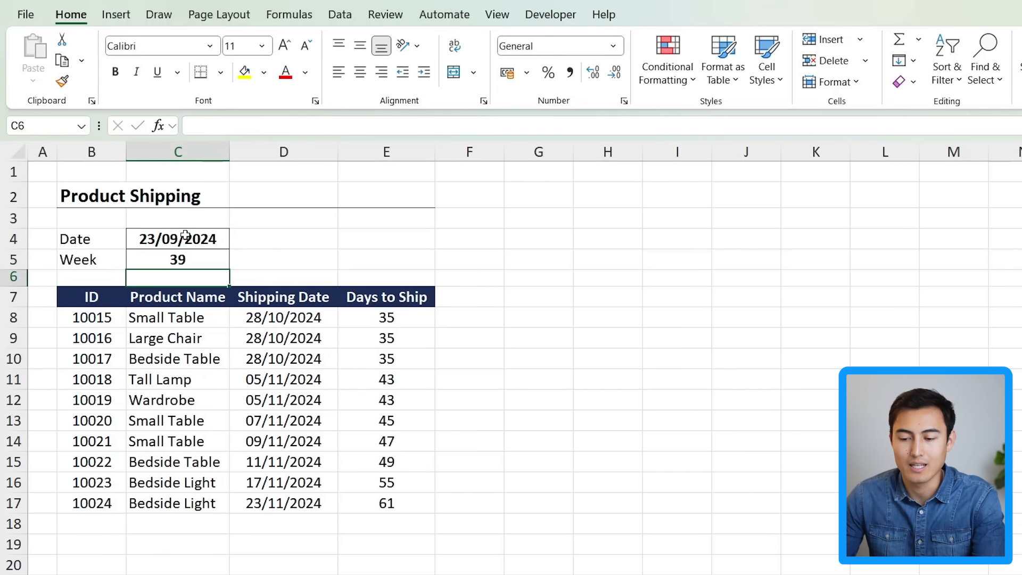
key("Up")
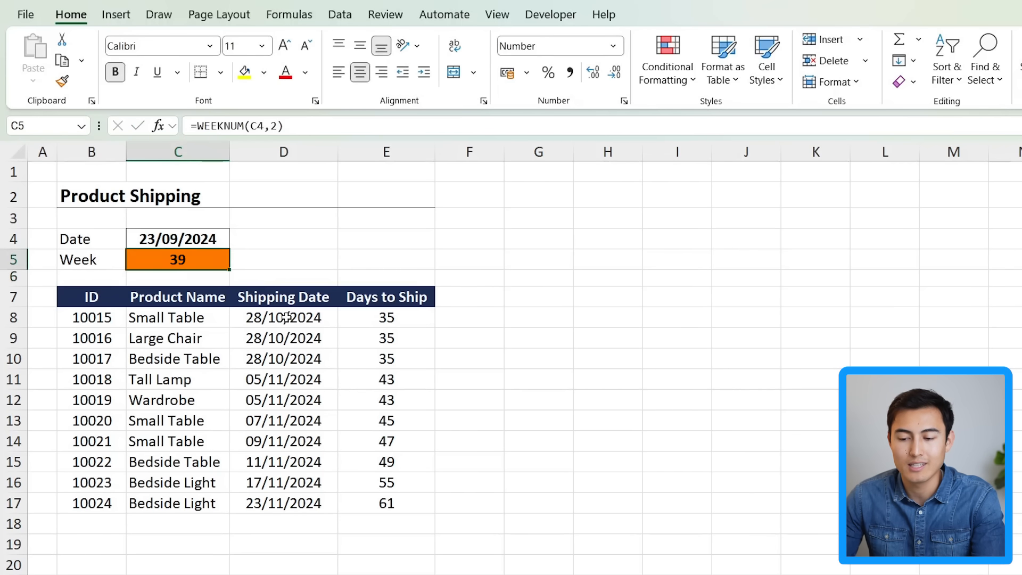
key("Up")
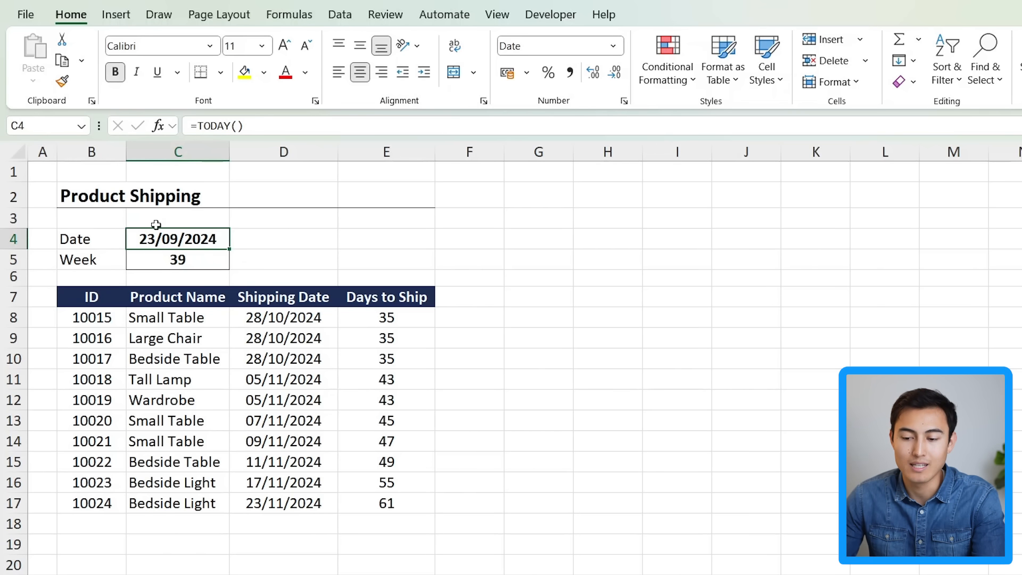
left_click_drag(406, 327, 401, 503)
left_click(168, 261)
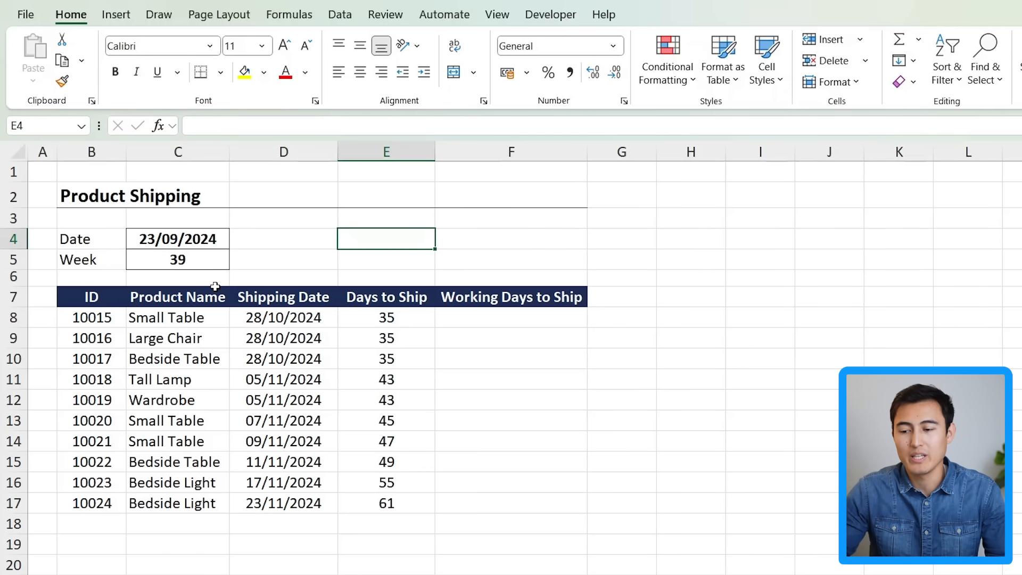
Enter =NETWORKDAYS(TODAY(),D8) in the Working Days to Ship cell F8 and fill it down to F17.
left_click(483, 322)
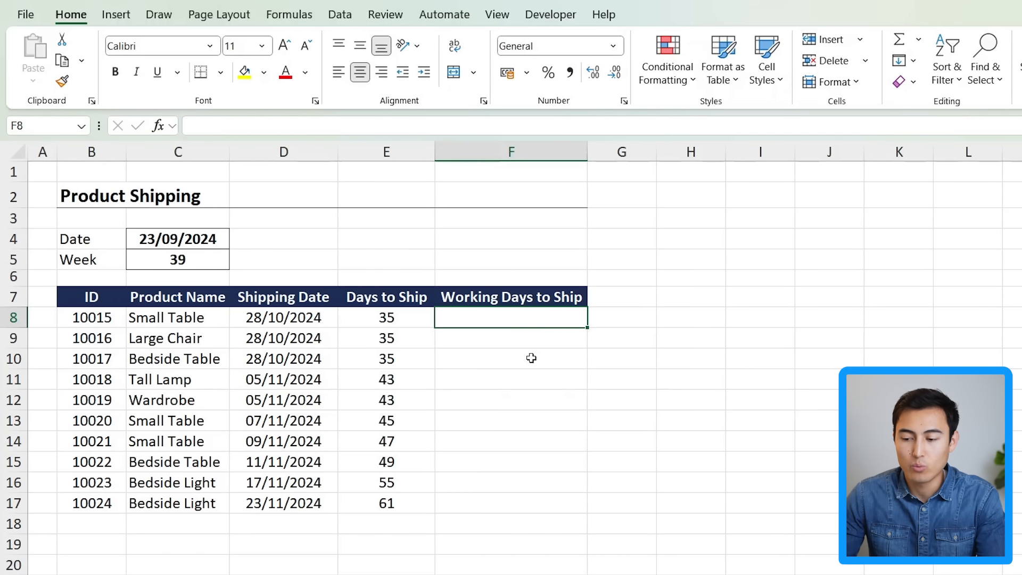
type("=n")
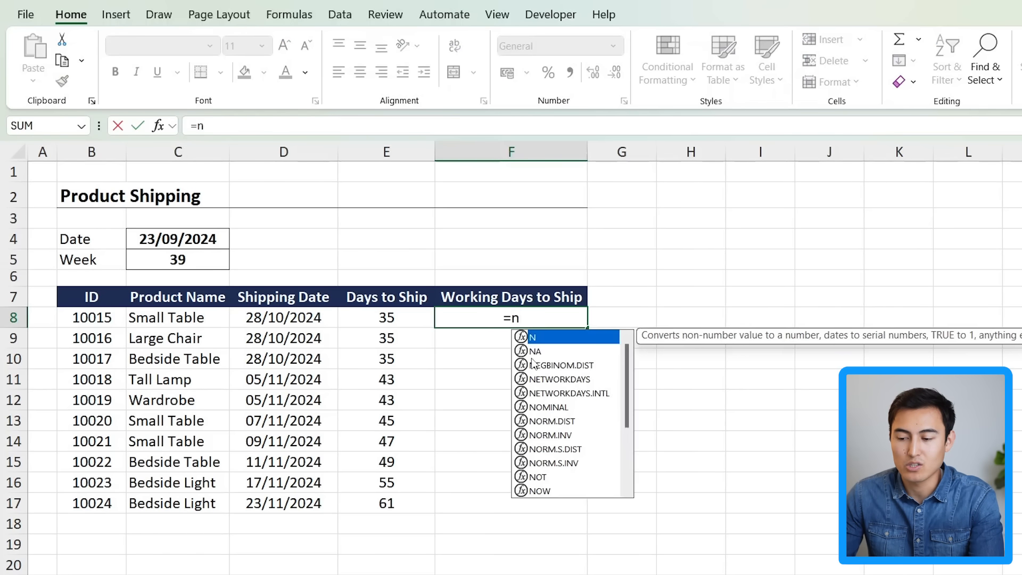
type("etw")
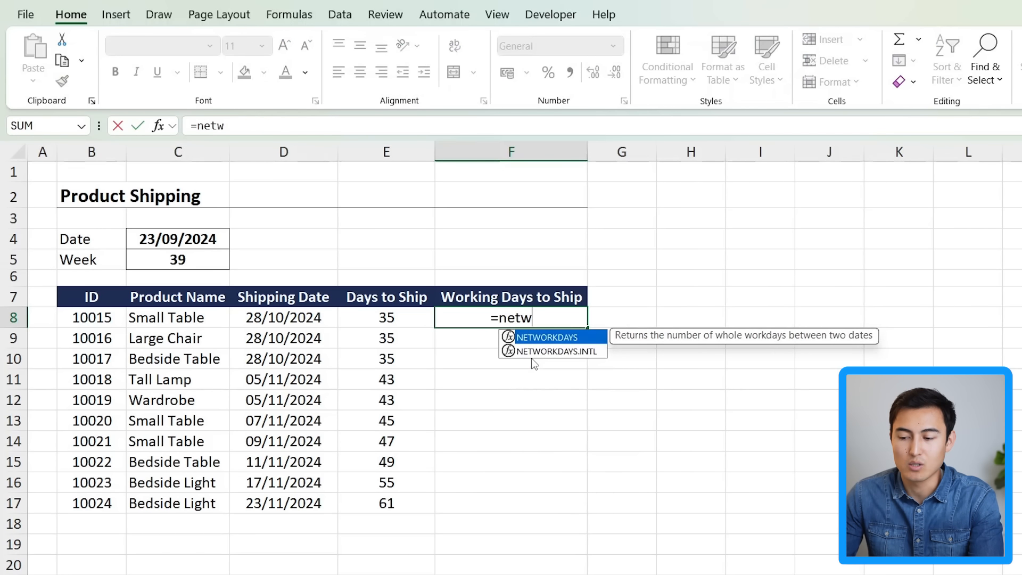
double_click(587, 337)
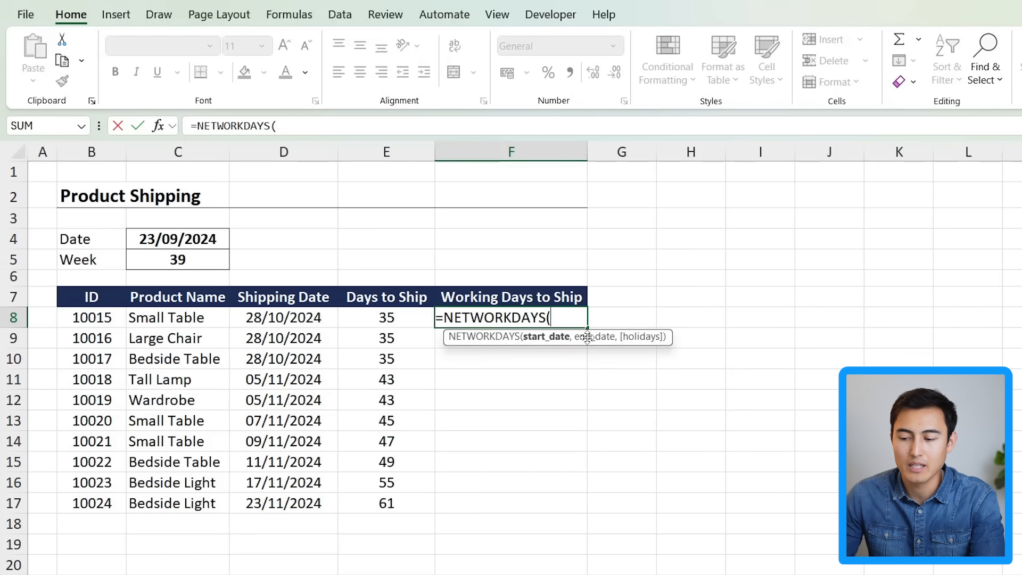
type("toda")
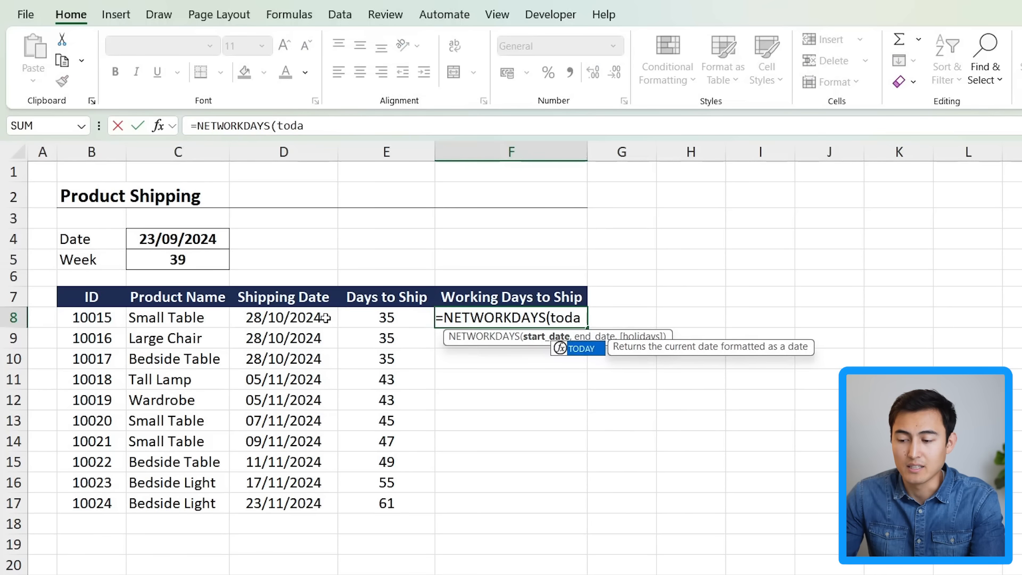
key("Tab")
type(")")
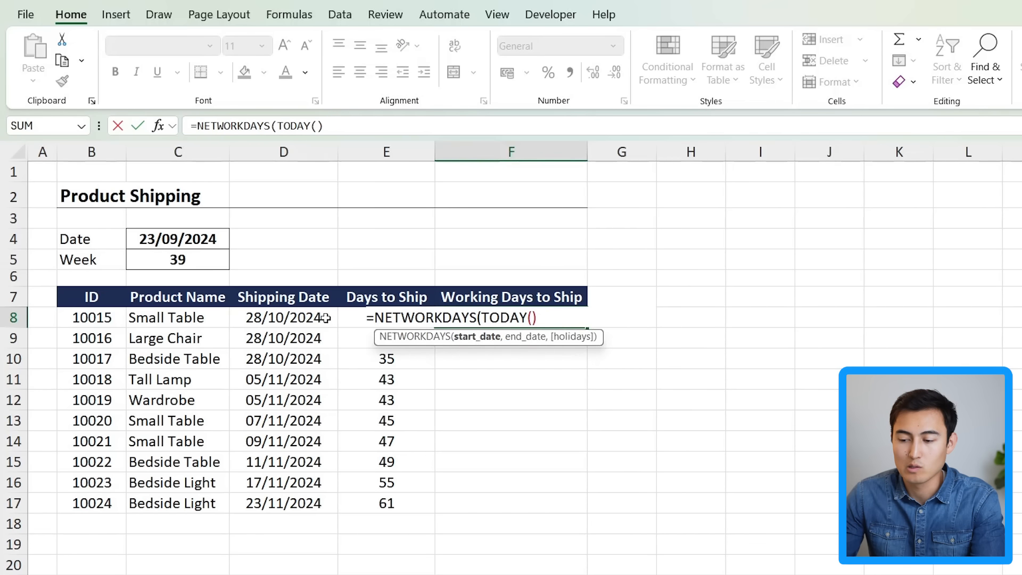
type(",")
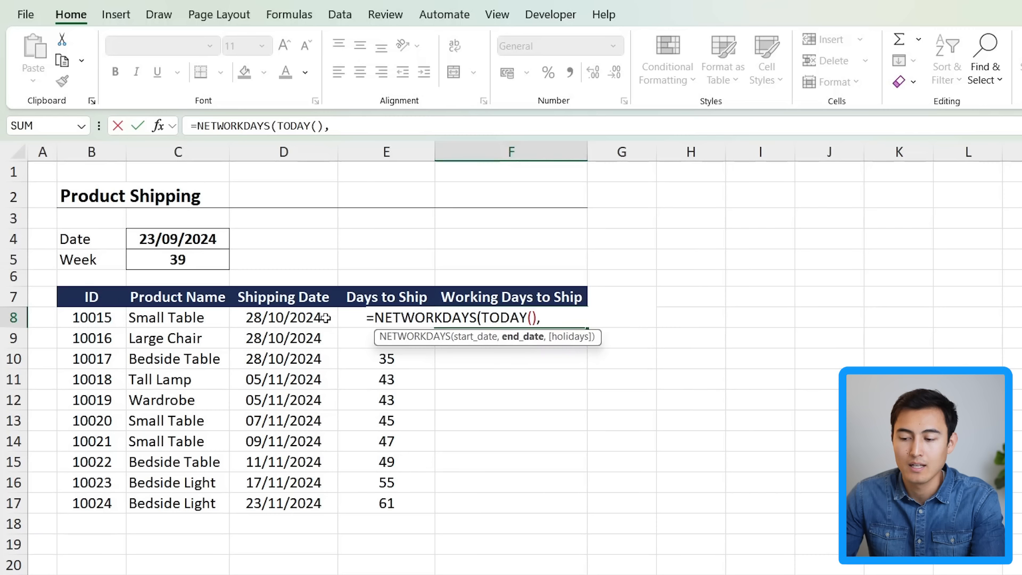
left_click(274, 319)
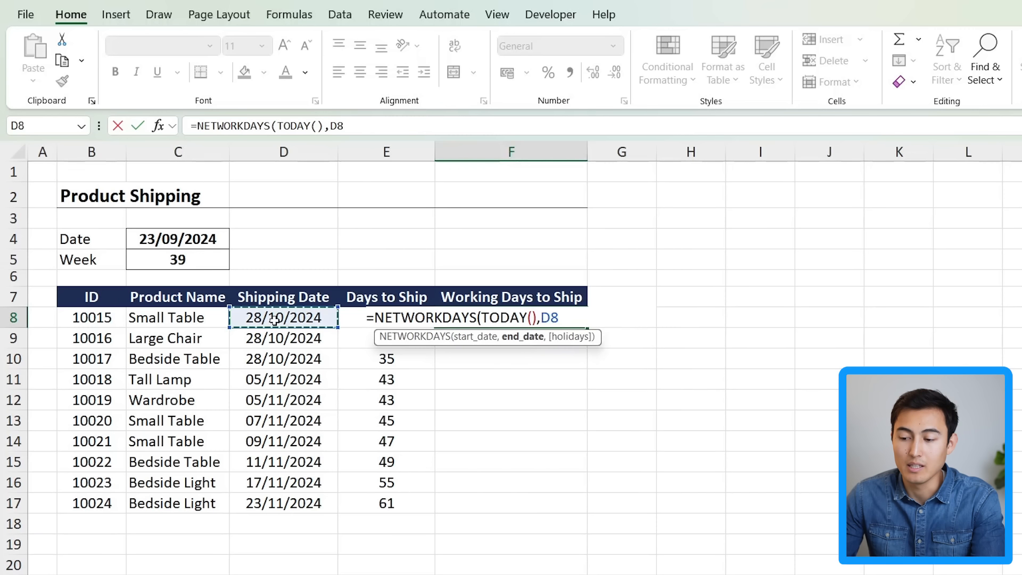
type(",")
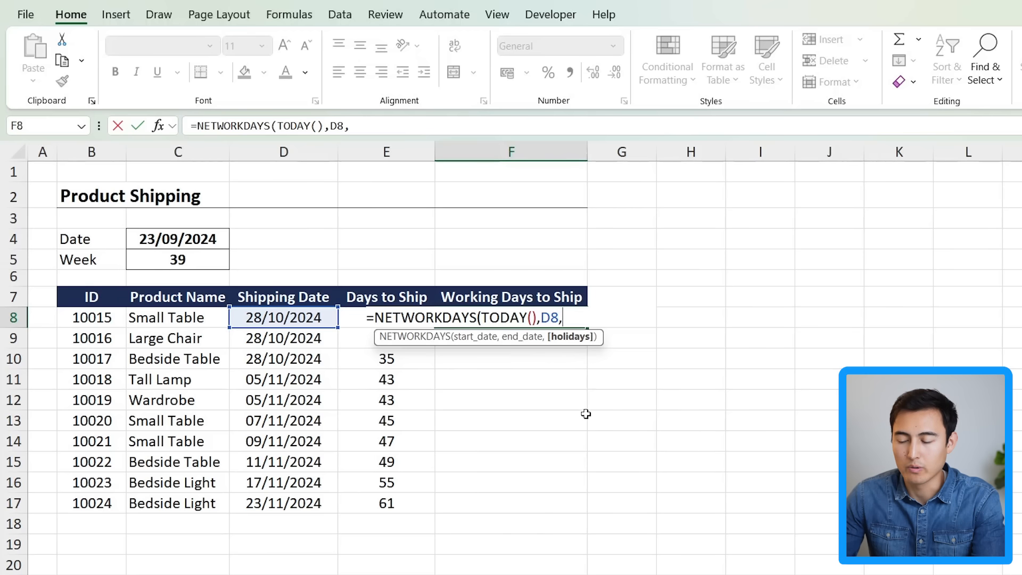
key("BackSpace")
type(")")
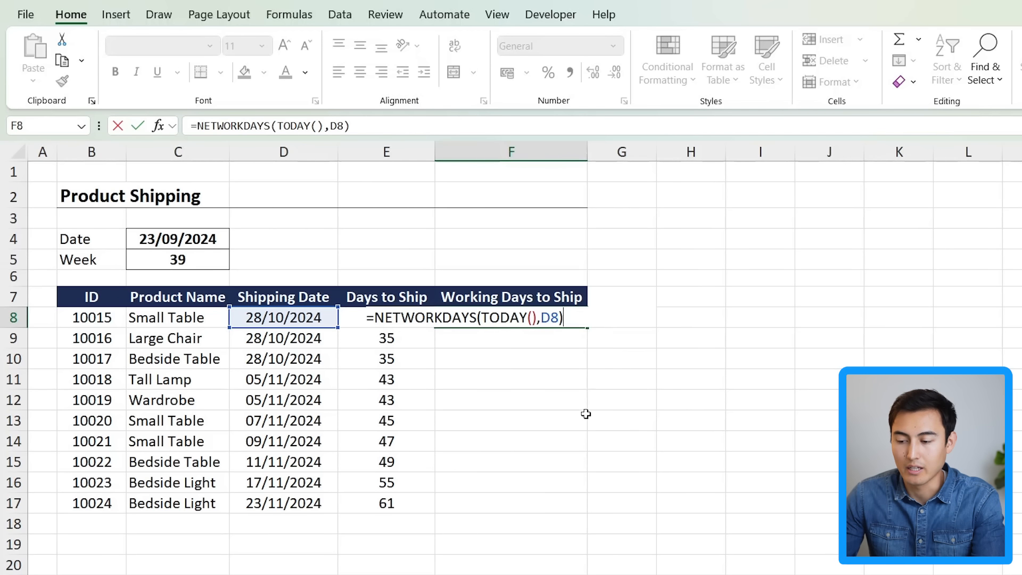
key("Return")
key("Up")
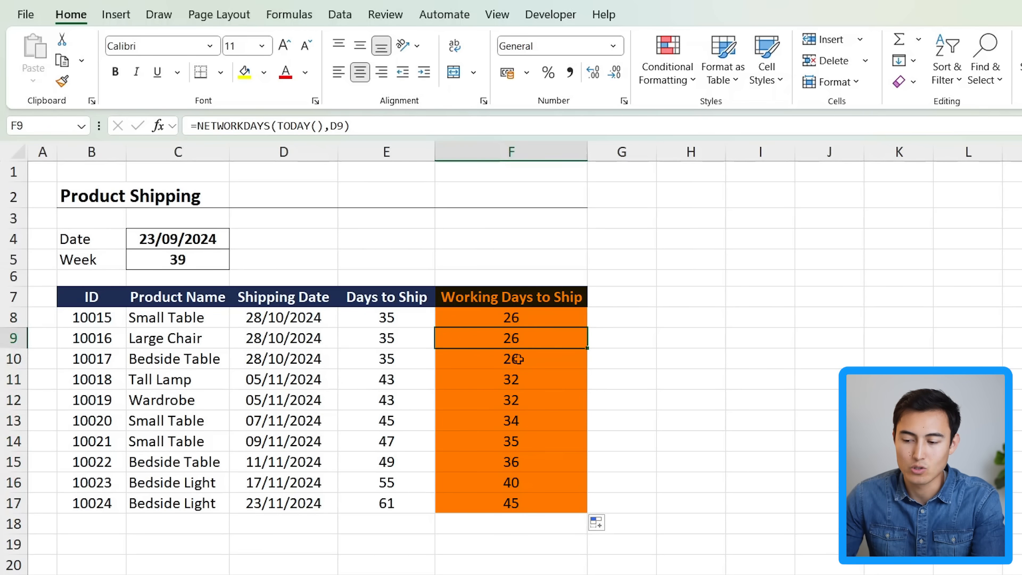
left_click(490, 321)
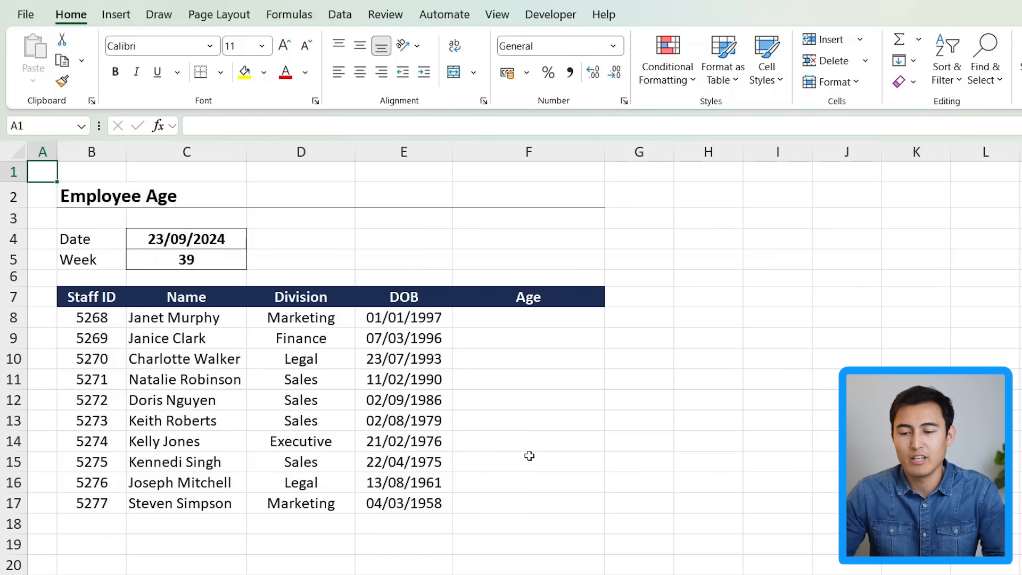
Try =TODAY()-E8 in the Age cell F8 of the Employee Age sheet and clear the cell.
left_click_drag(382, 326, 366, 459)
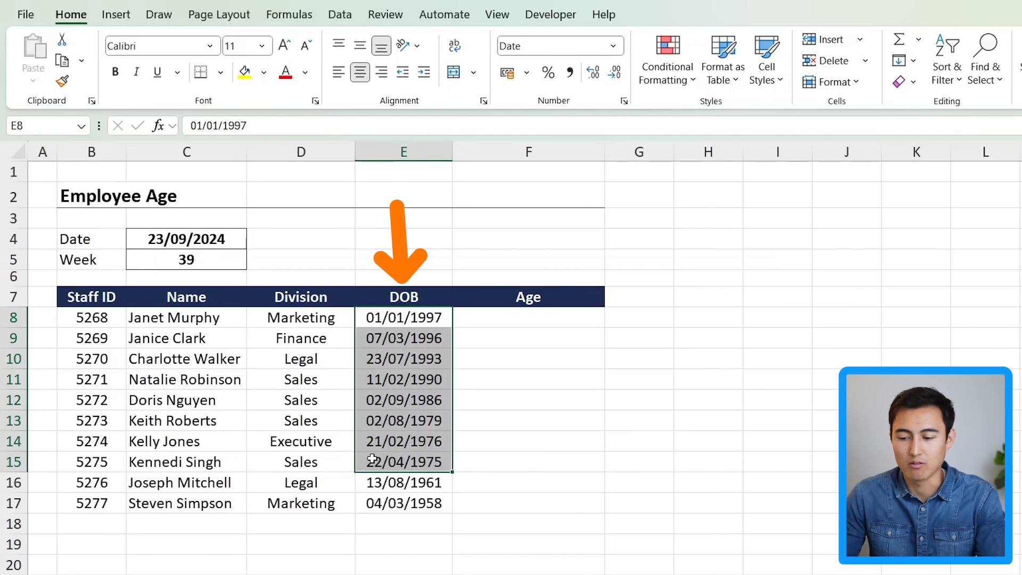
left_click(529, 319)
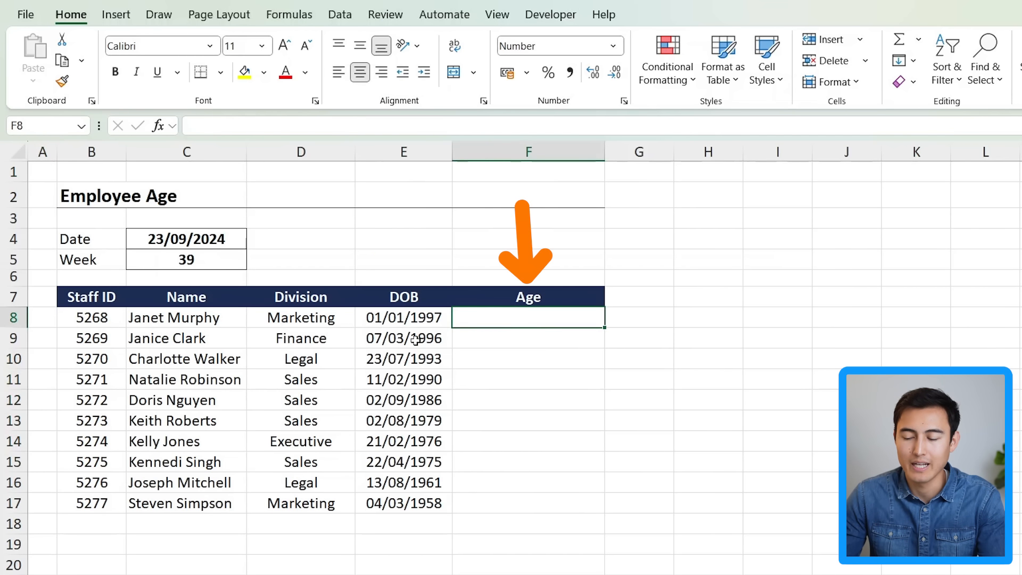
type("=toda")
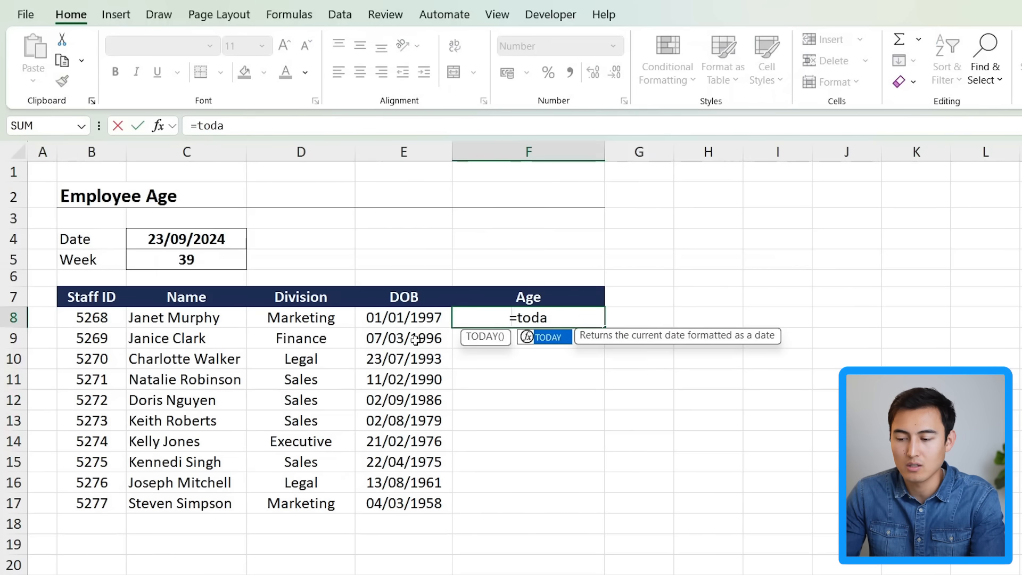
key("Tab")
type(")-")
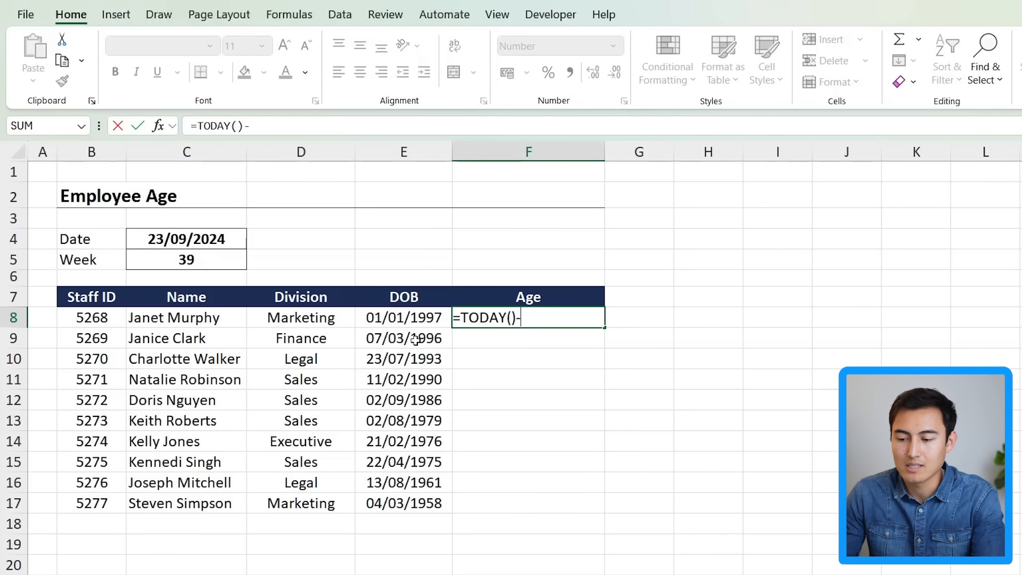
left_click(383, 316)
key("Return")
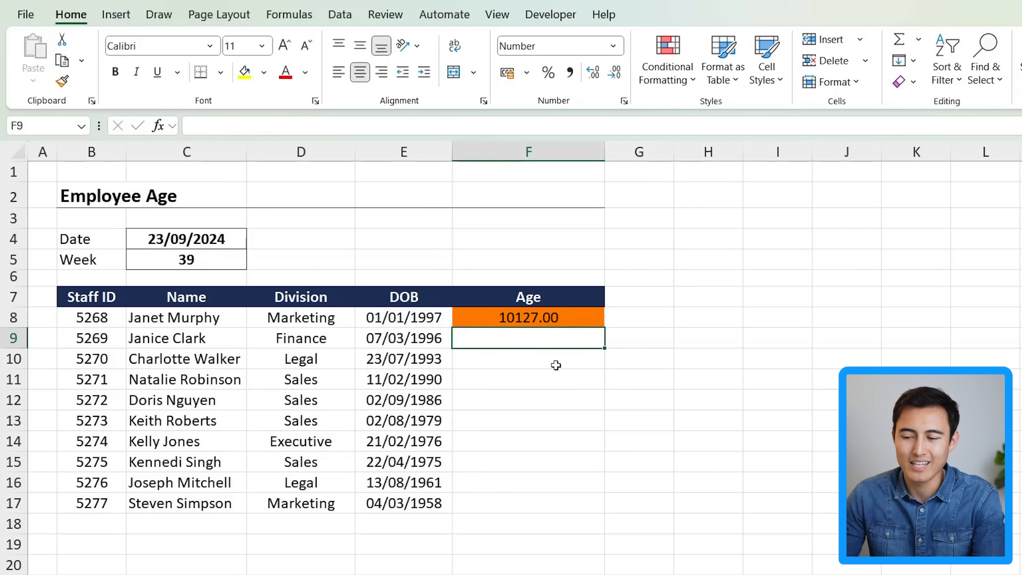
key("Up")
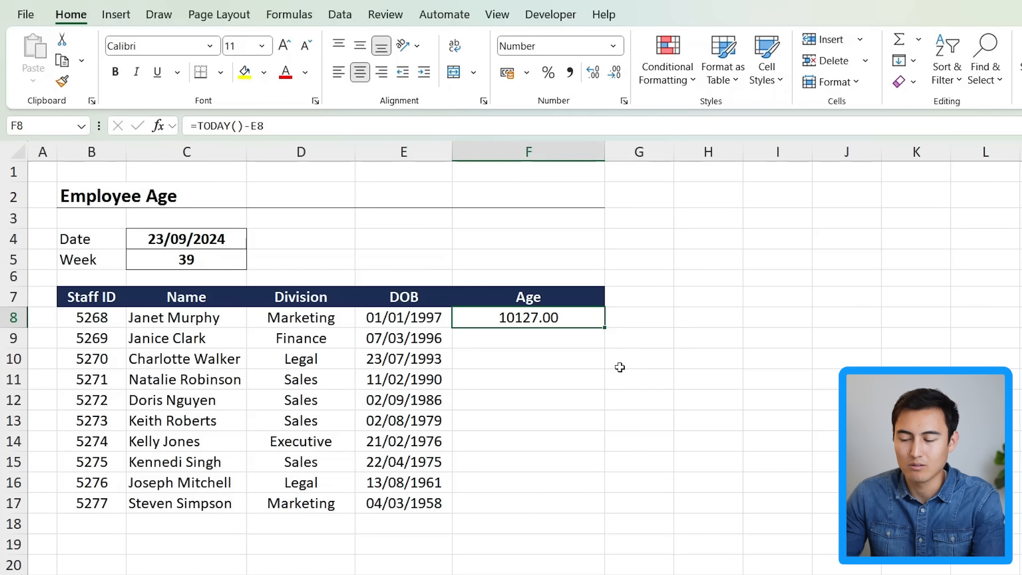
key("Delete")
Enter =DATEDIF(E8,TODAY(),"Y") in the Age cell F8 of the Employee Age sheet.
type("=")
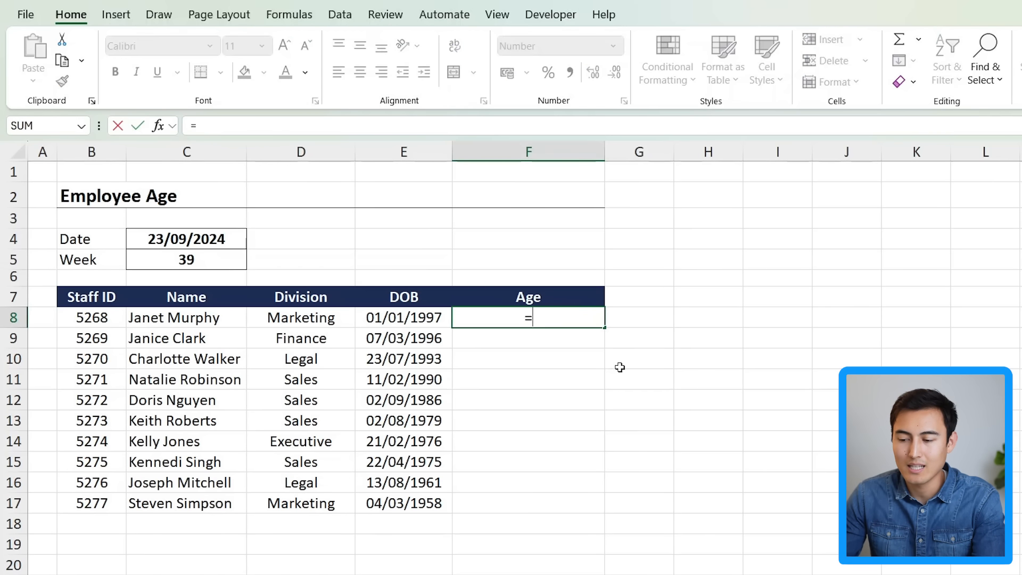
type("da")
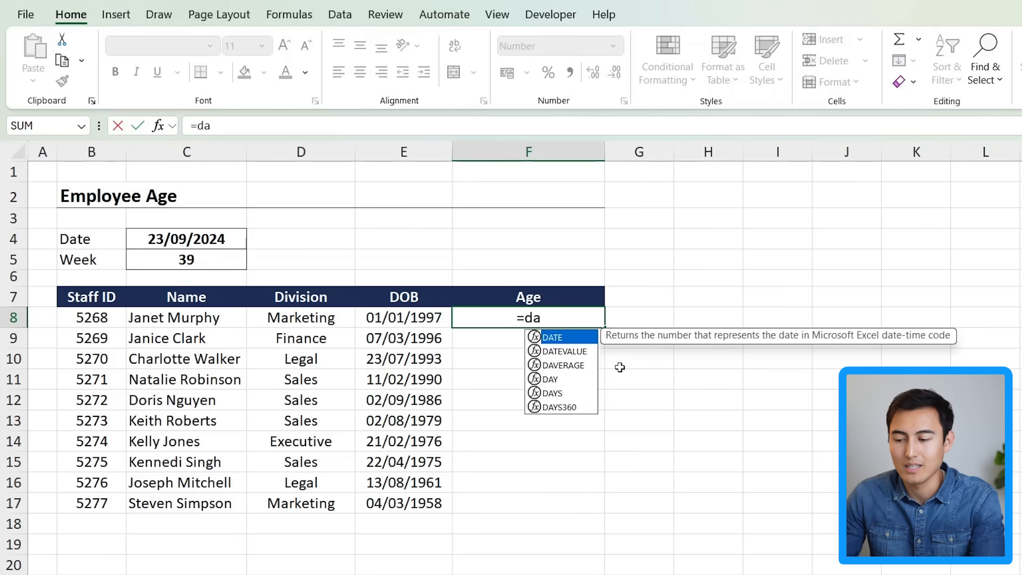
type("tedif")
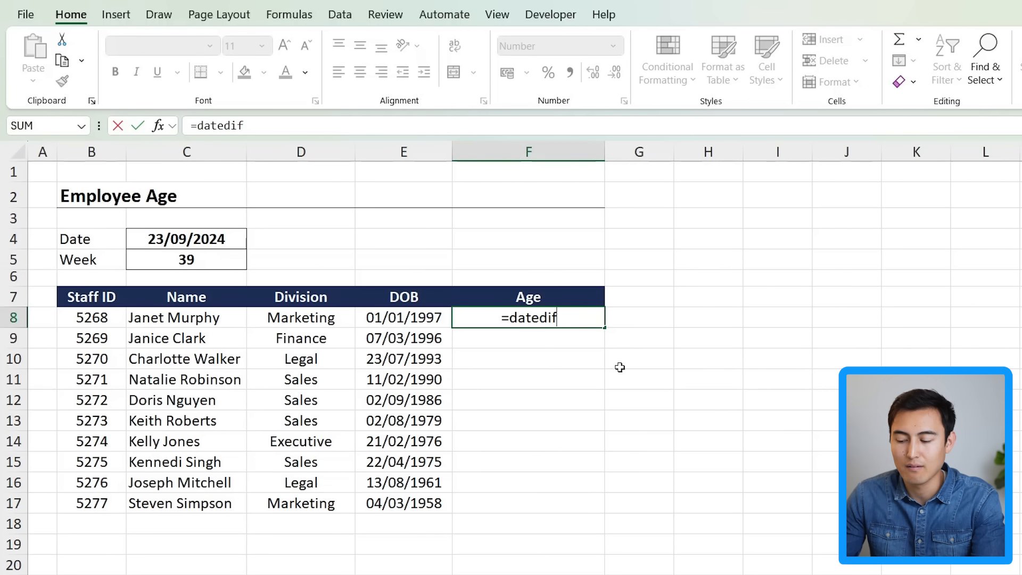
type("(")
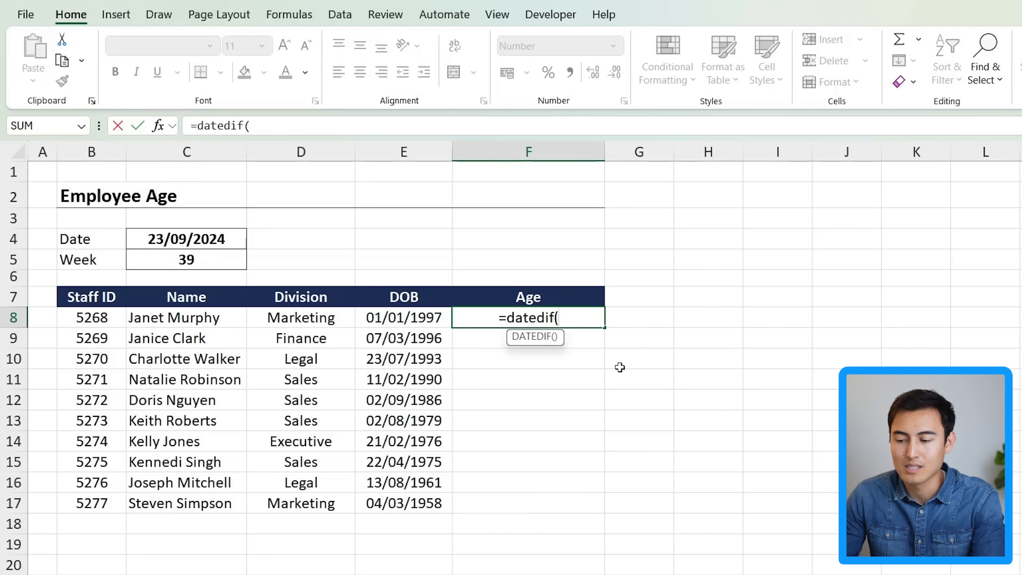
left_click(394, 320)
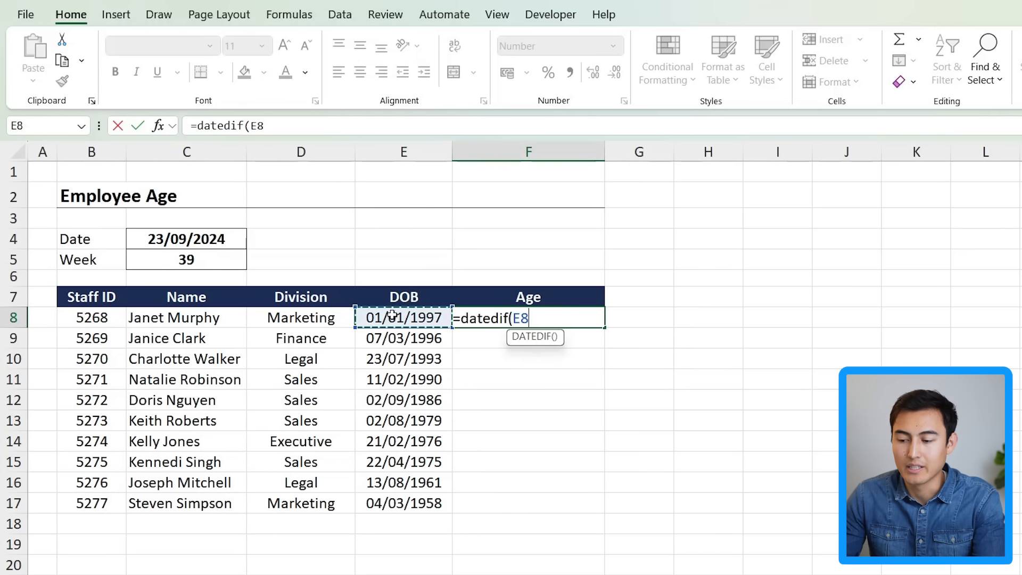
type(",")
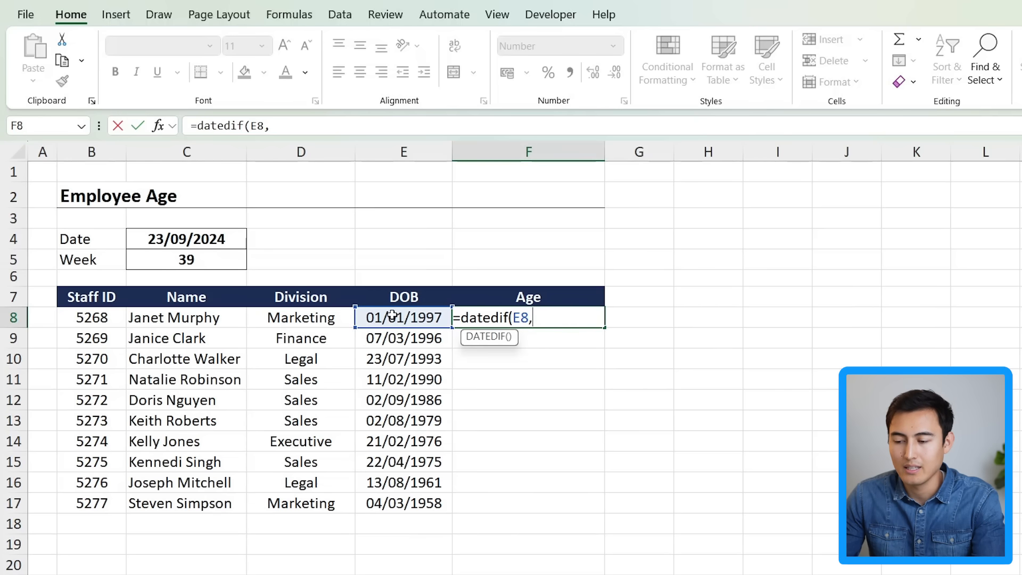
type("toda")
key("Tab")
type(")")
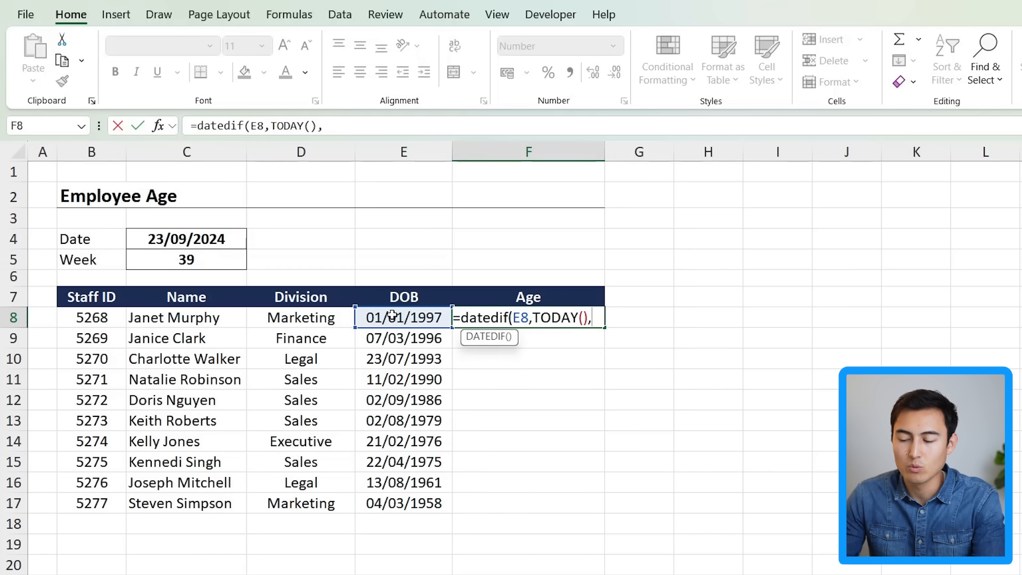
type(",\"")
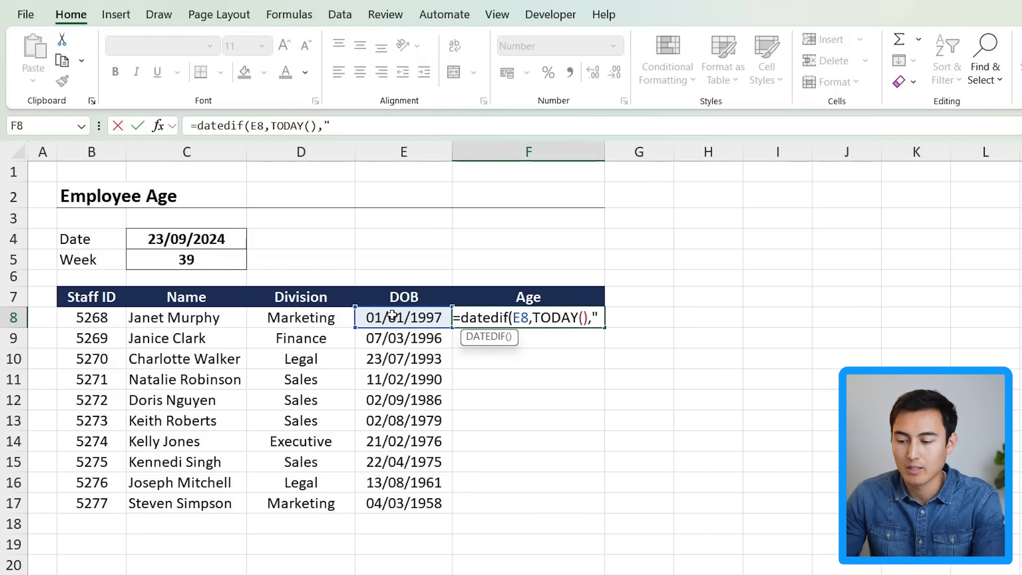
type("Y\")")
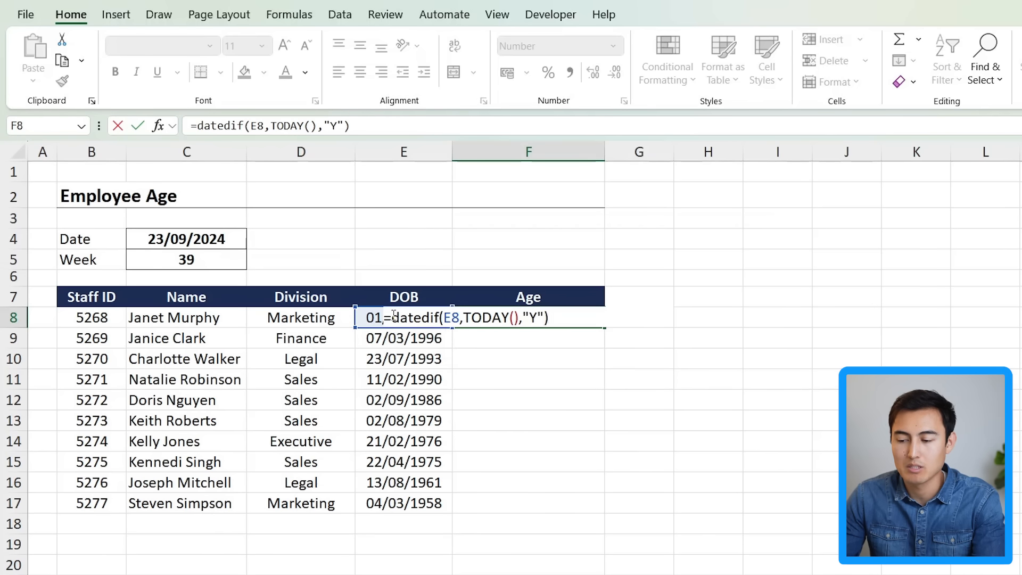
key("Return")
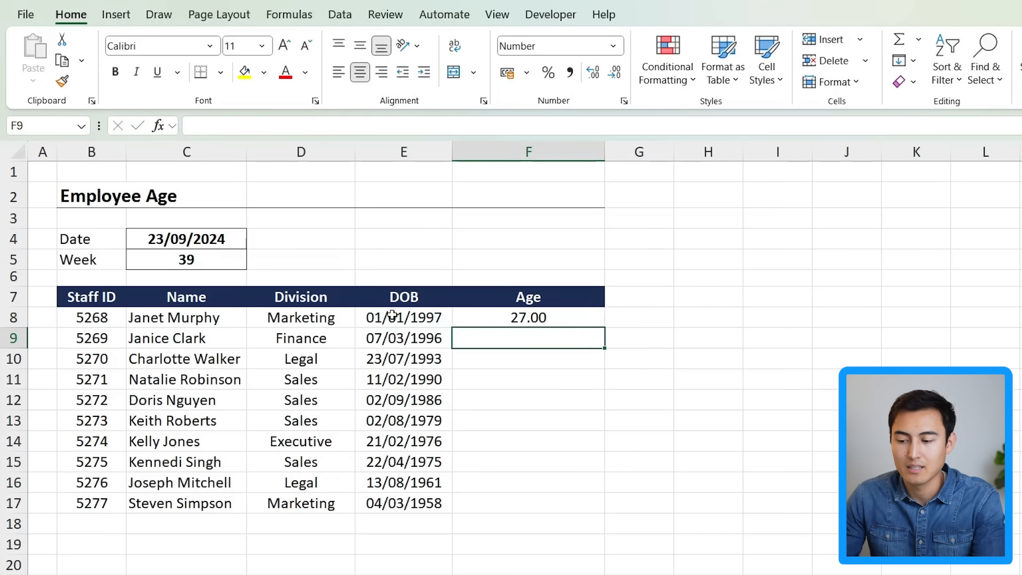
Fill the Age formula from F8 down to F17 and display the ages with no decimal places.
key("Up")
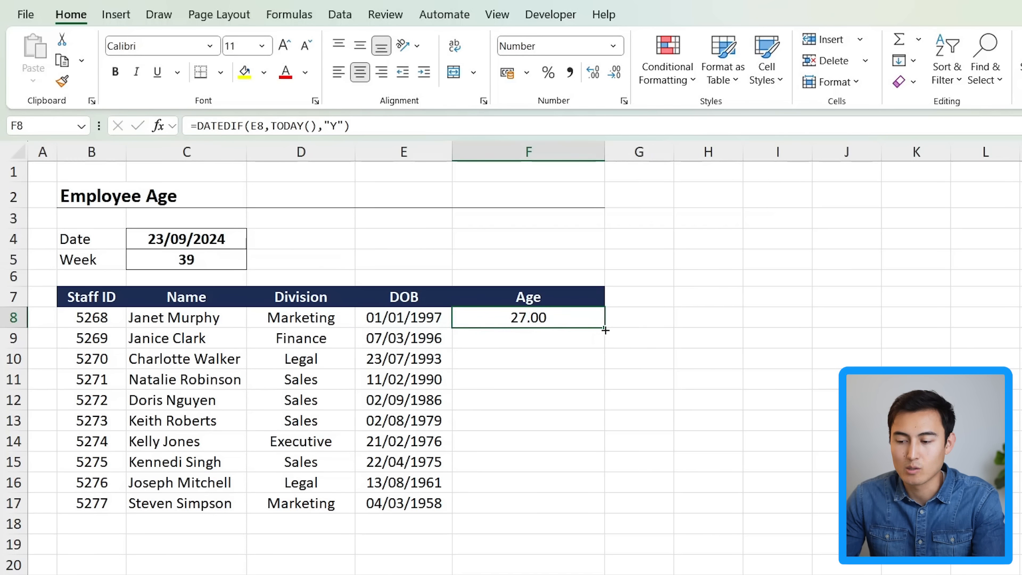
double_click(605, 330)
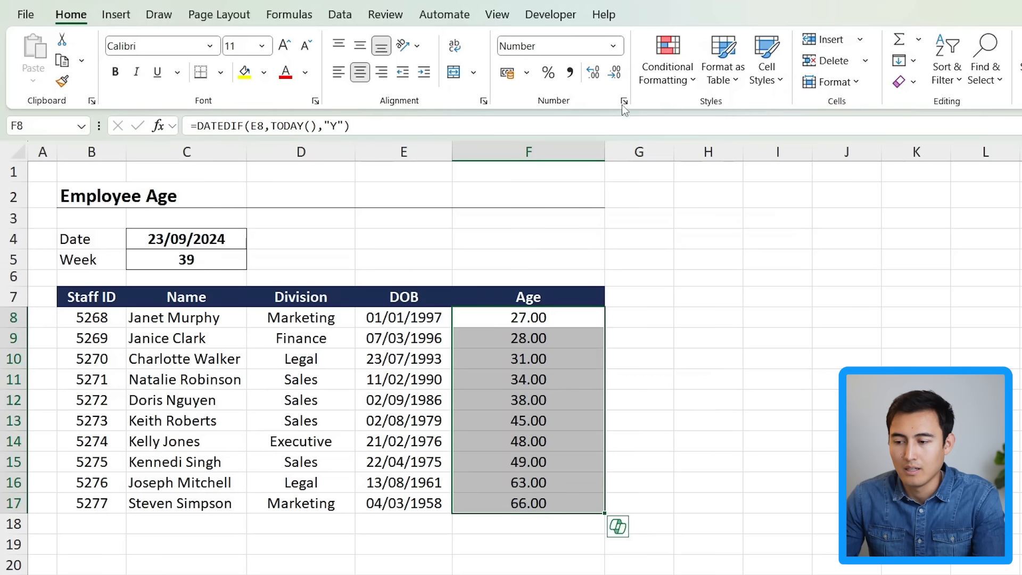
left_click(616, 74)
left_click(616, 73)
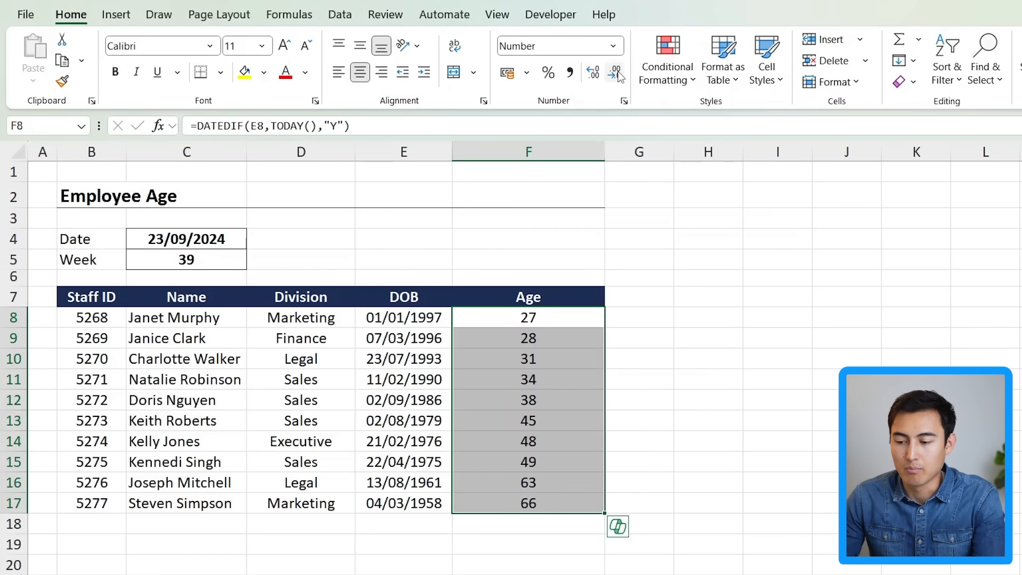
Try "D" and "M" as the unit argument of the DATEDIF formula in the Age cell F8.
left_click(564, 340)
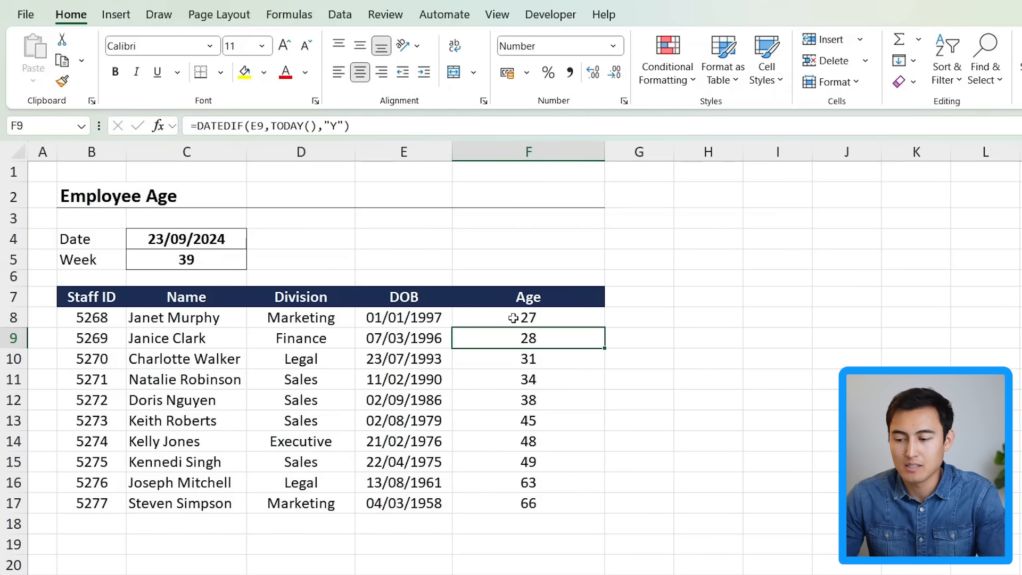
left_click(519, 317)
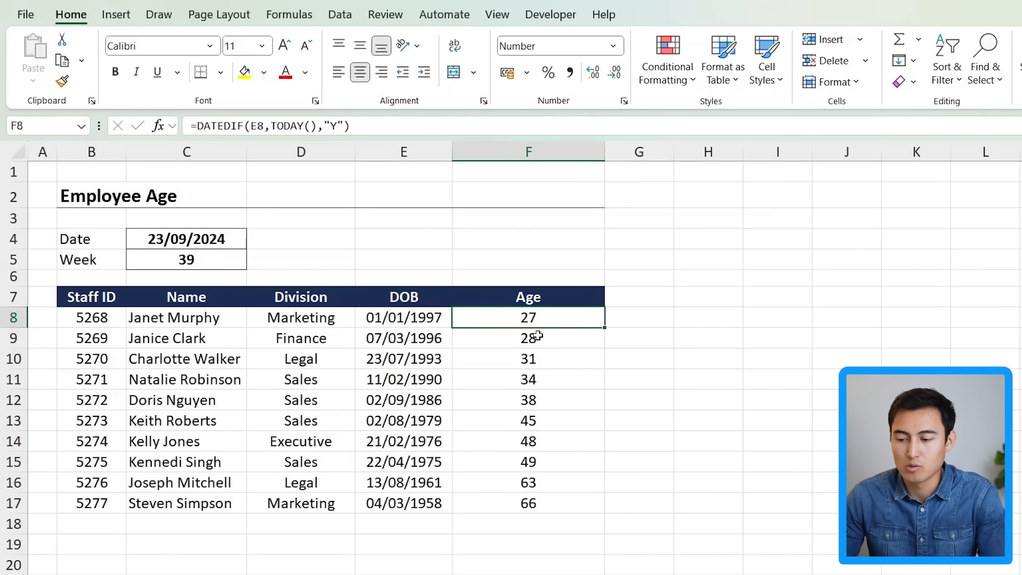
double_click(557, 319)
double_click(541, 313)
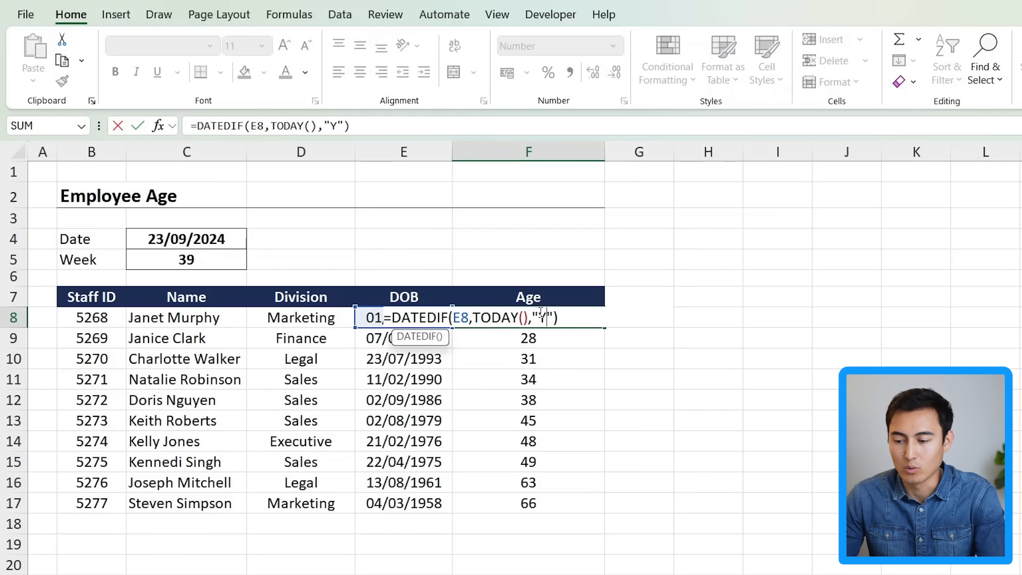
type("D")
key("BackSpace")
type("M")
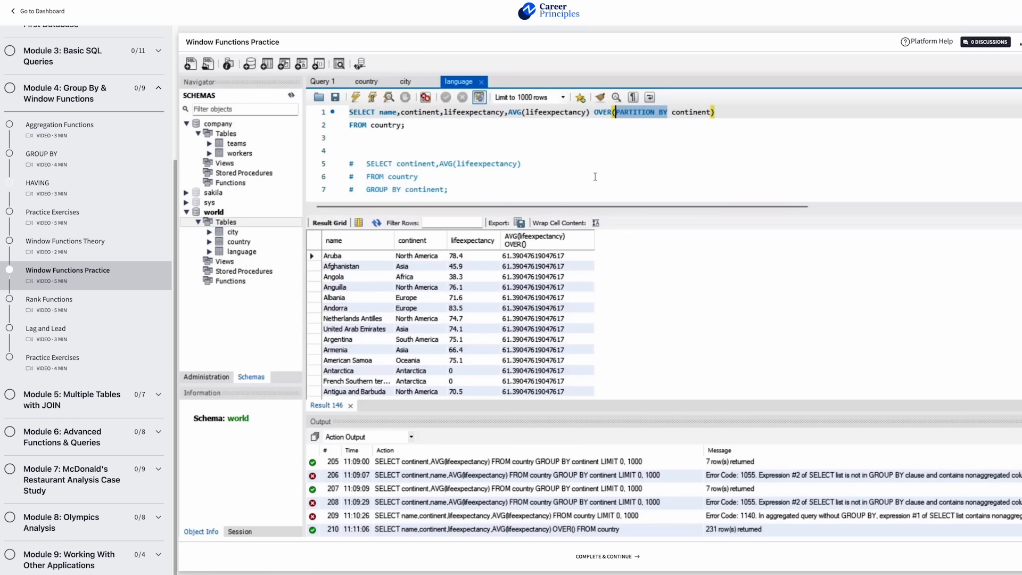
key("ctrl+Return")
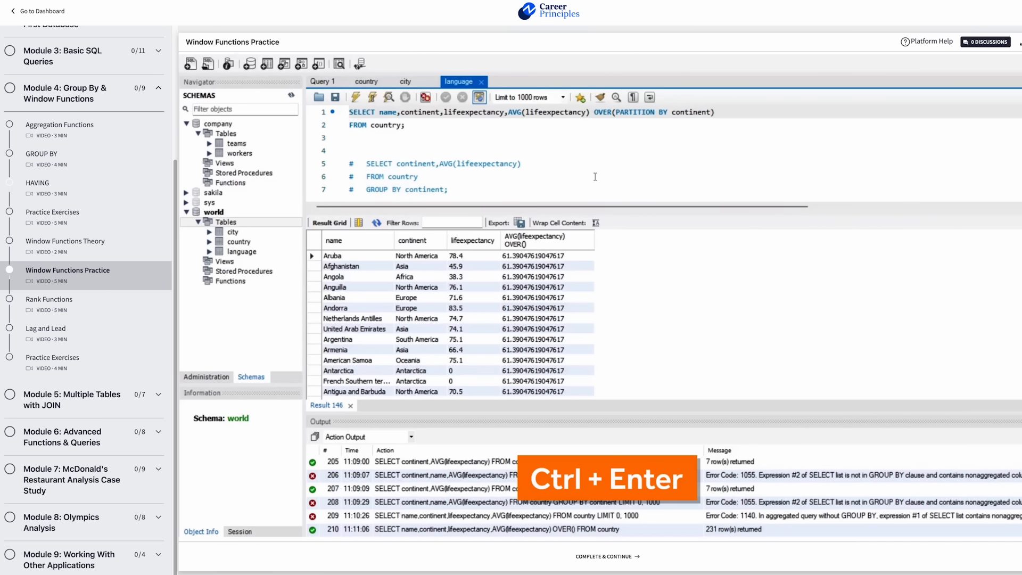
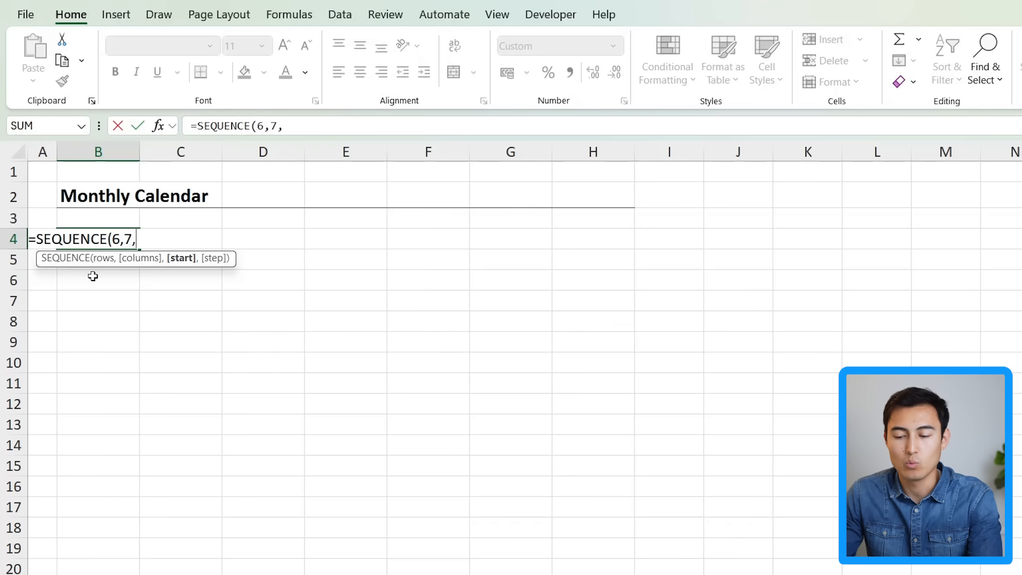
Enter =SEQUENCE(6,7,DATE(2024,01,01)) in cell B4 of the Monthly Calendar sheet to generate a calendar grid.
key("Tab")
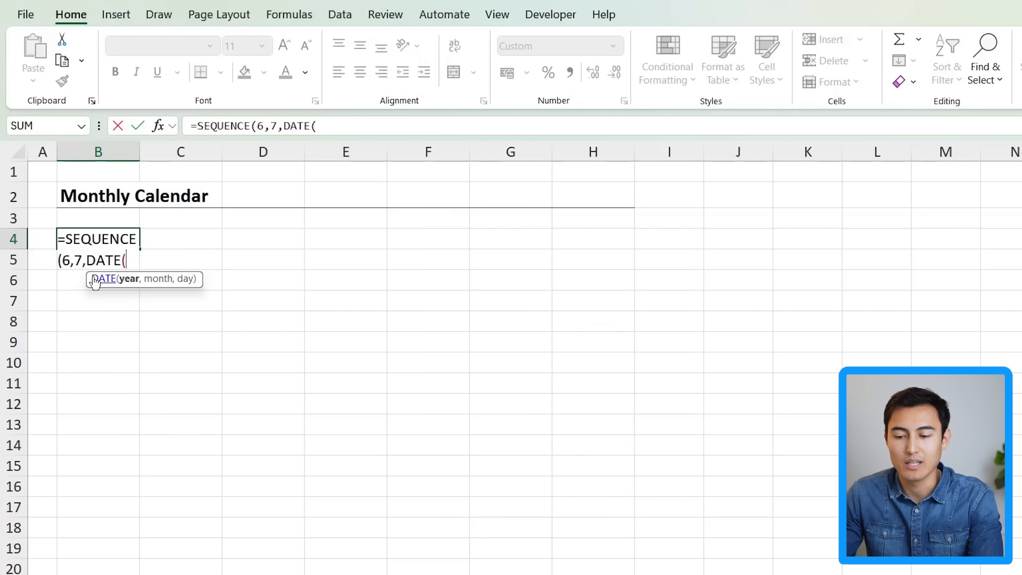
type("202")
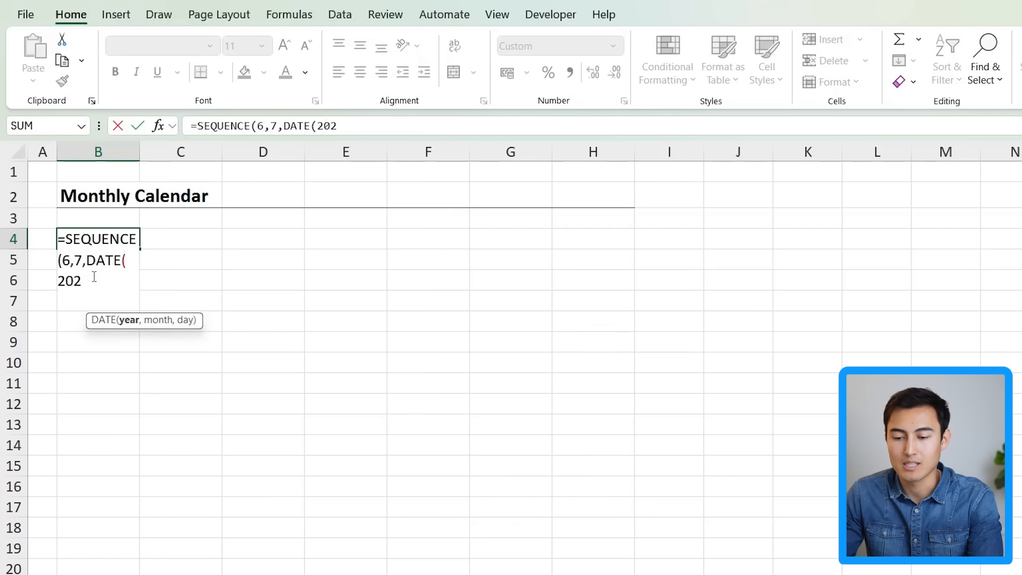
type("4,01,01")
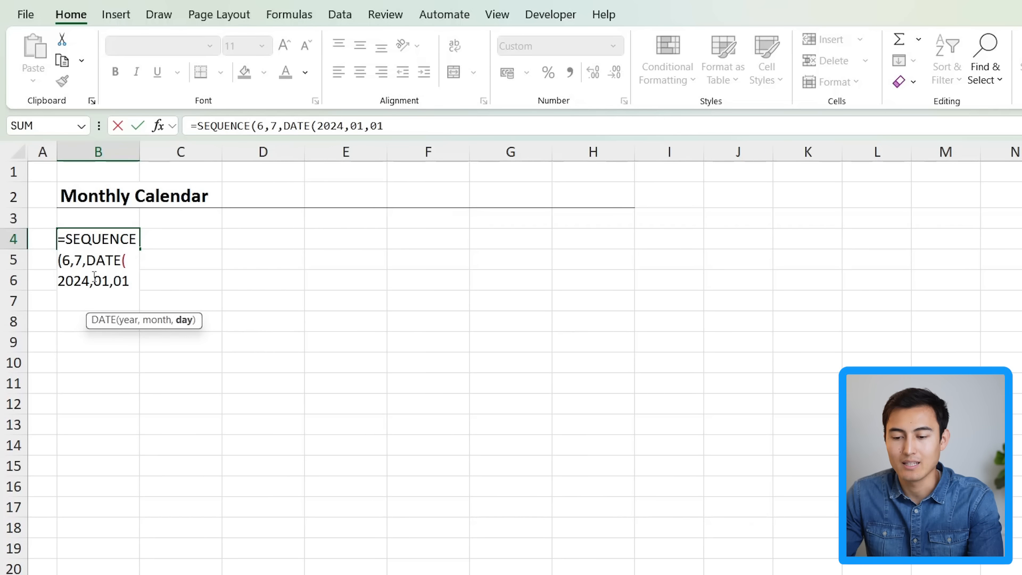
type(")")
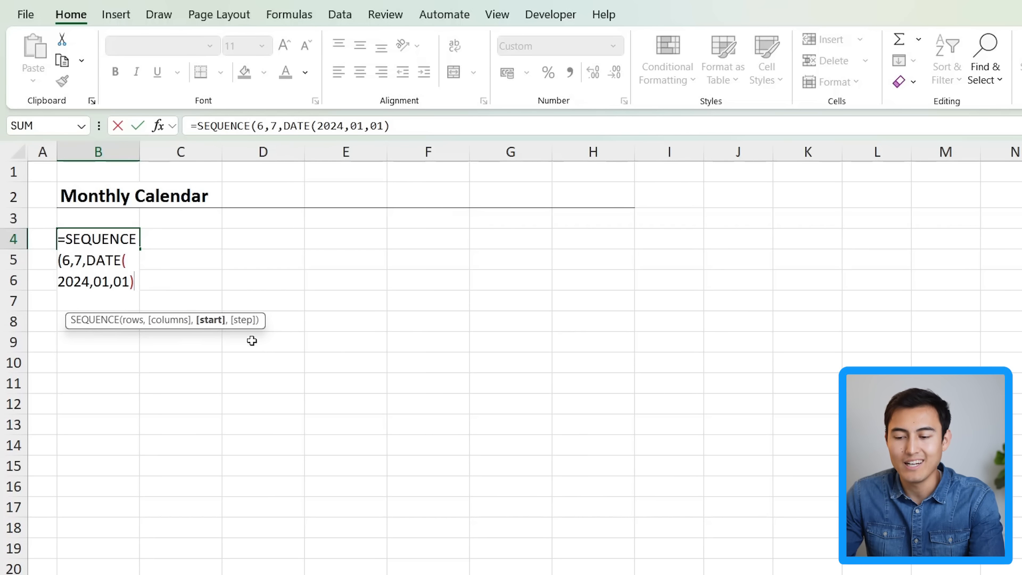
type(")")
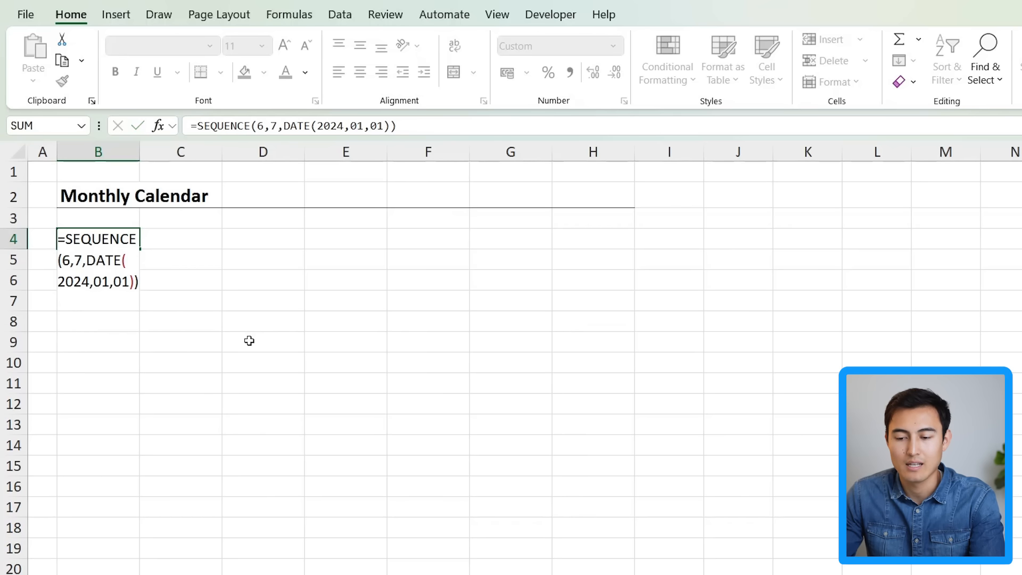
key("Return")
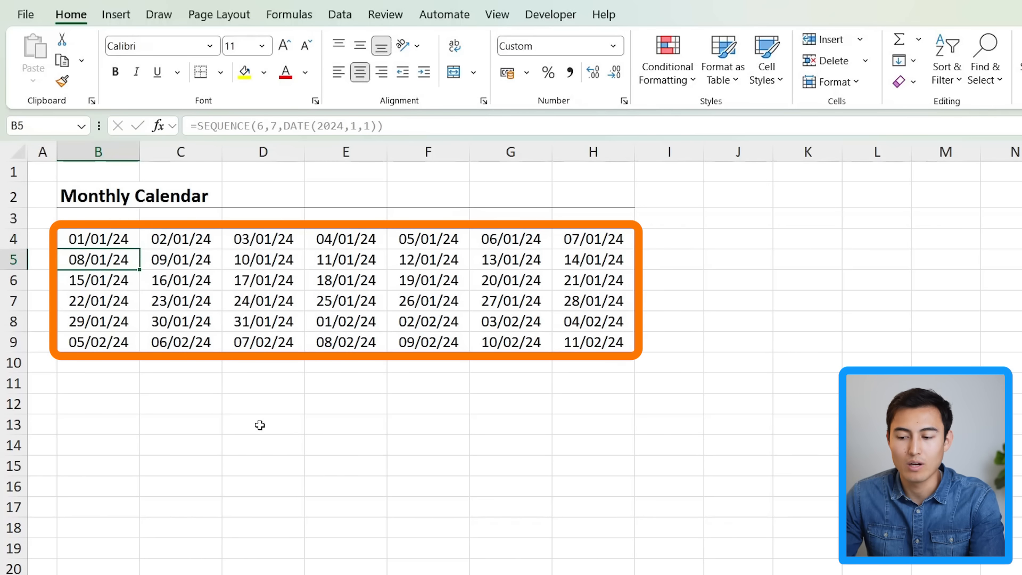
Set the month in the DATE part of the calendar's SEQUENCE formula in B4 to 2.
key("Up")
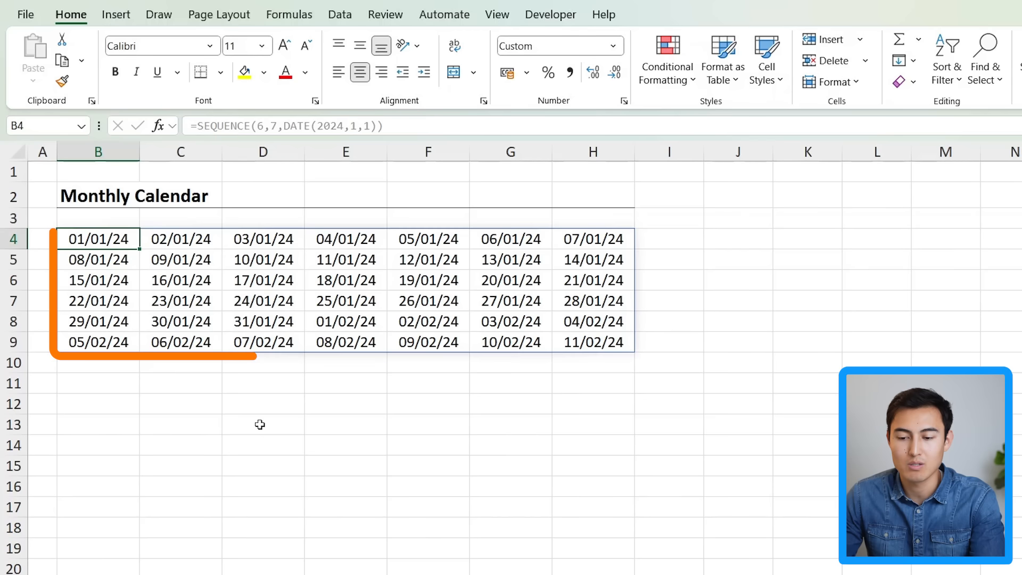
double_click(110, 242)
left_click(109, 260)
double_click(109, 259)
type("2")
key("Return")
left_click(81, 247)
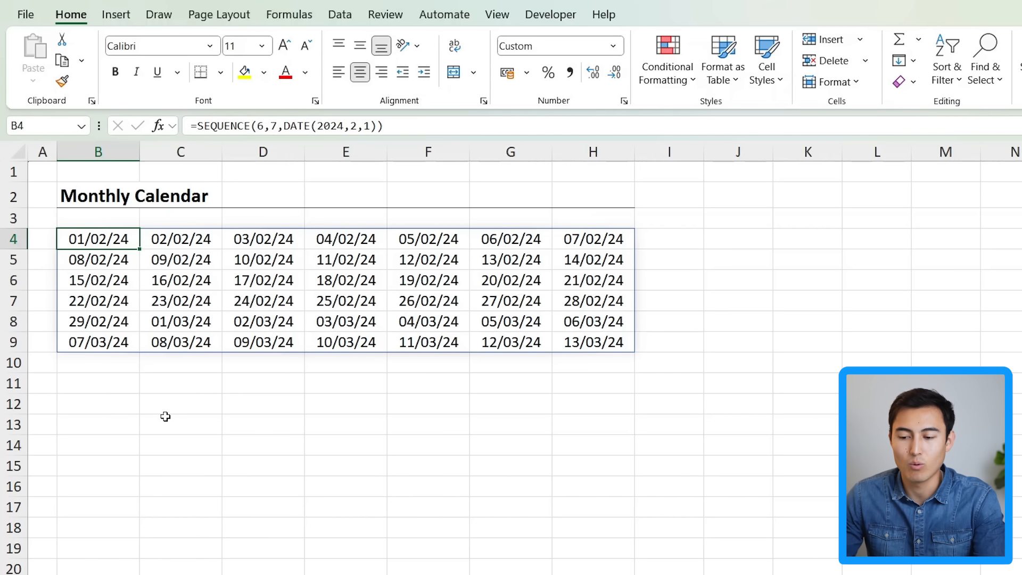
Enter =YEARFRAC(E5,F5) in cell G5 of the Salary Calculations sheet, using the first employee's start and end dates.
key("Down")
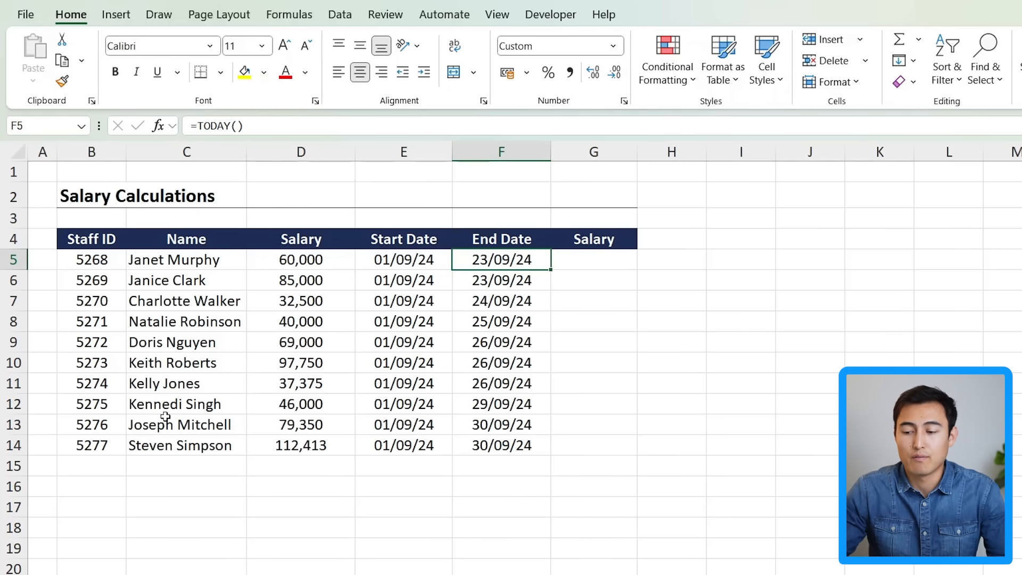
left_click_drag(391, 260, 389, 442)
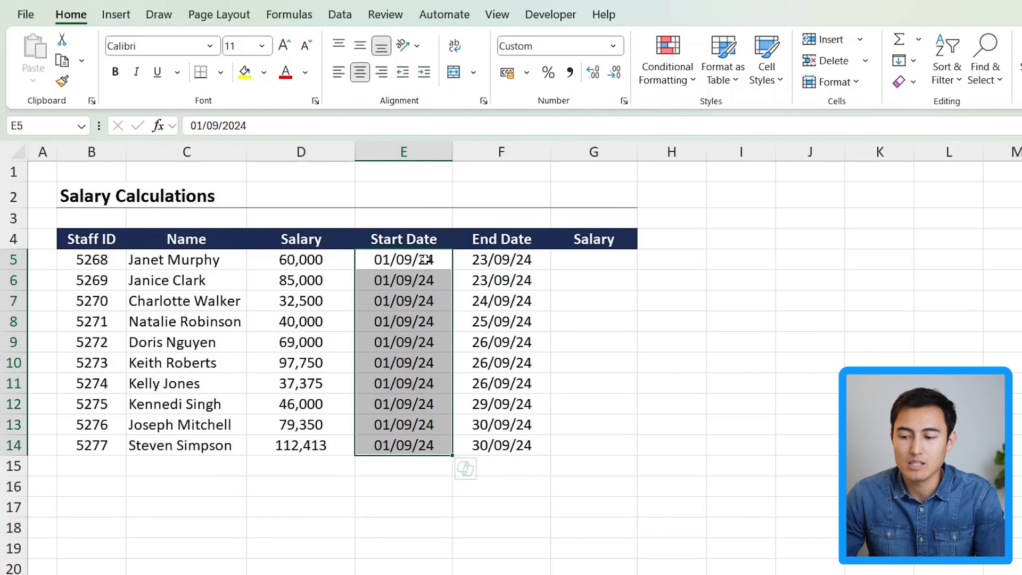
left_click(500, 261)
left_click_drag(504, 262, 516, 447)
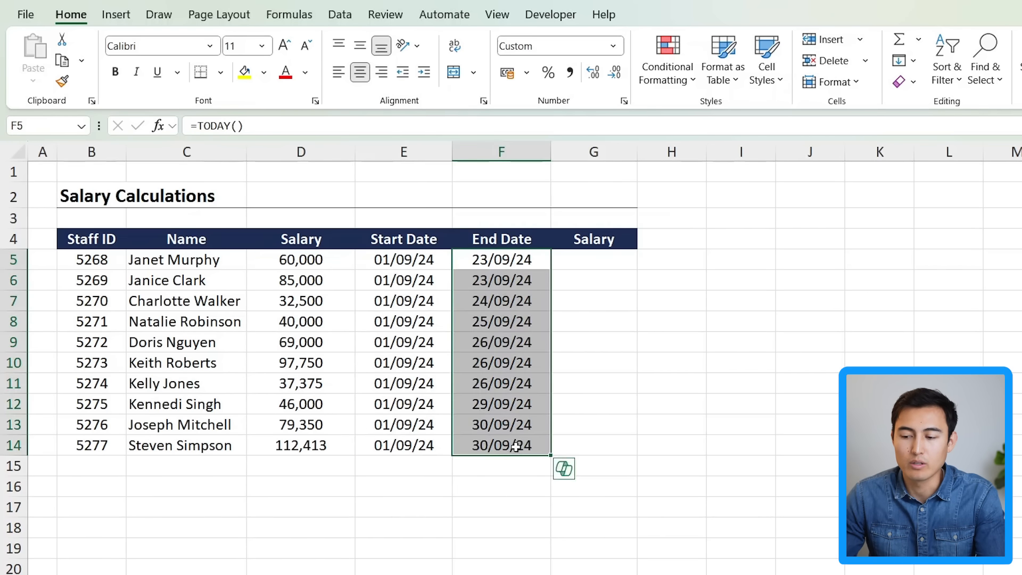
left_click(587, 261)
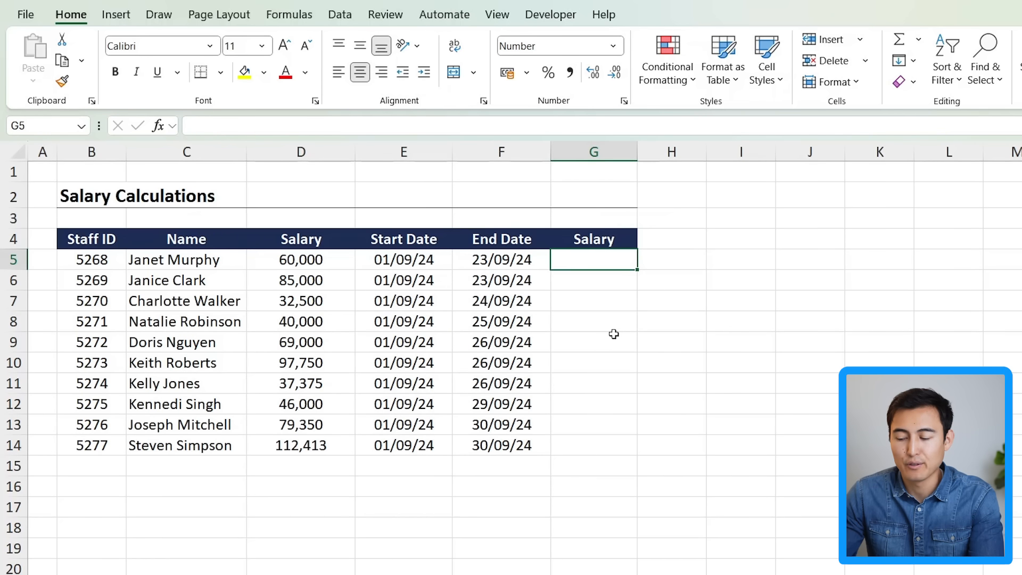
type("=YEARFRAC(")
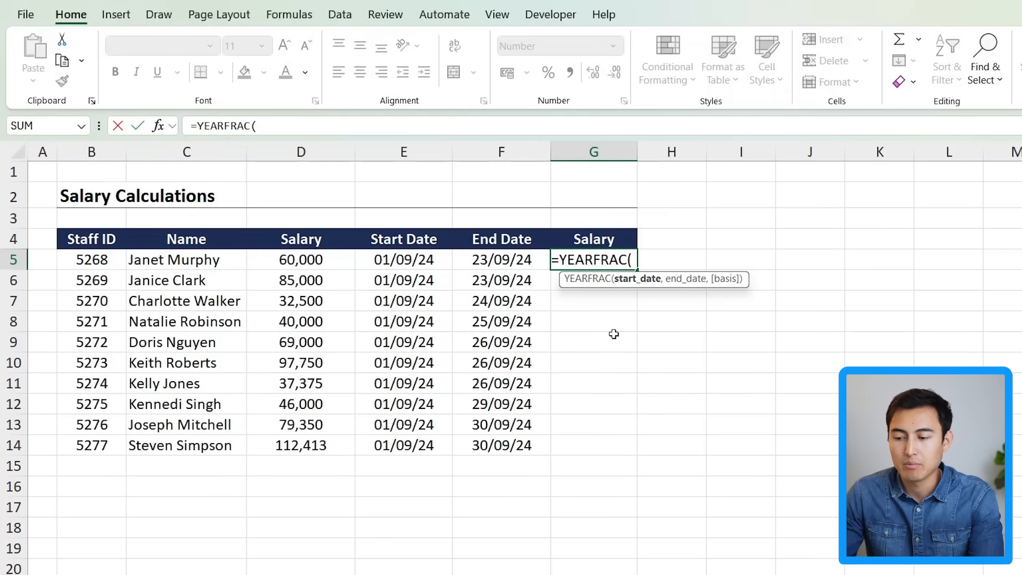
key("Left")
key("Left")
key("Left")
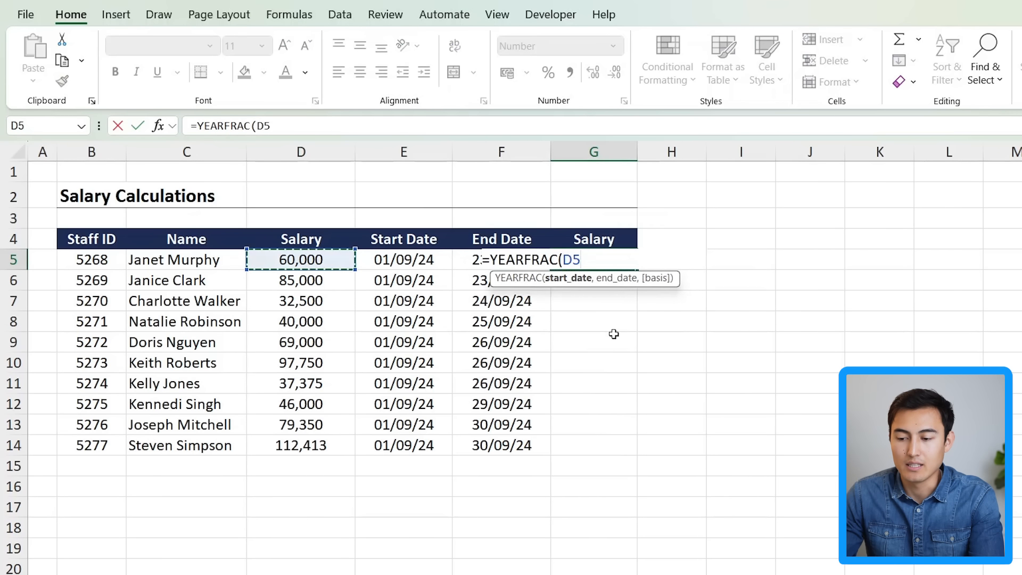
key("Right")
type(",")
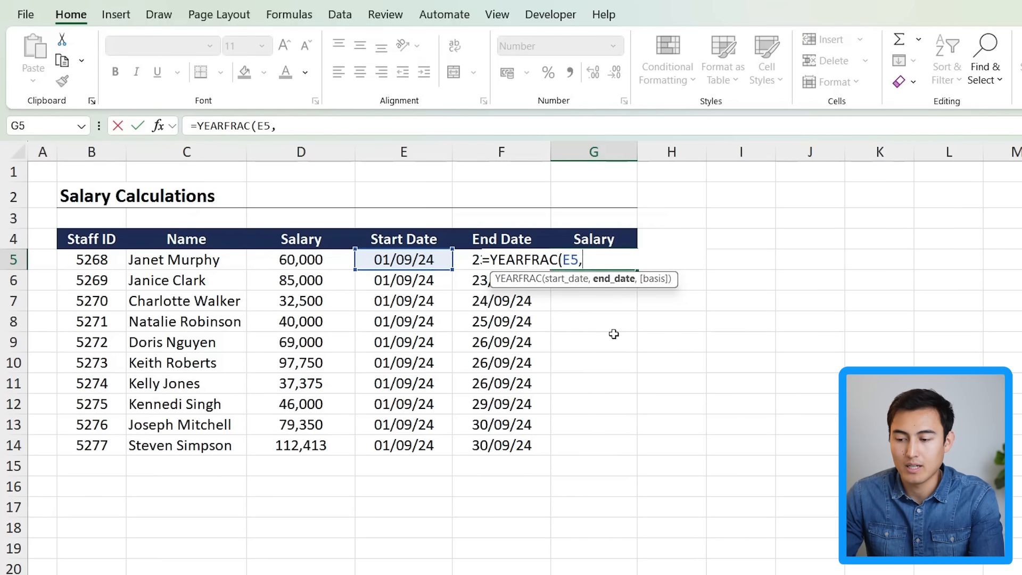
key("Left")
key("Left")
key("Right")
key("Return")
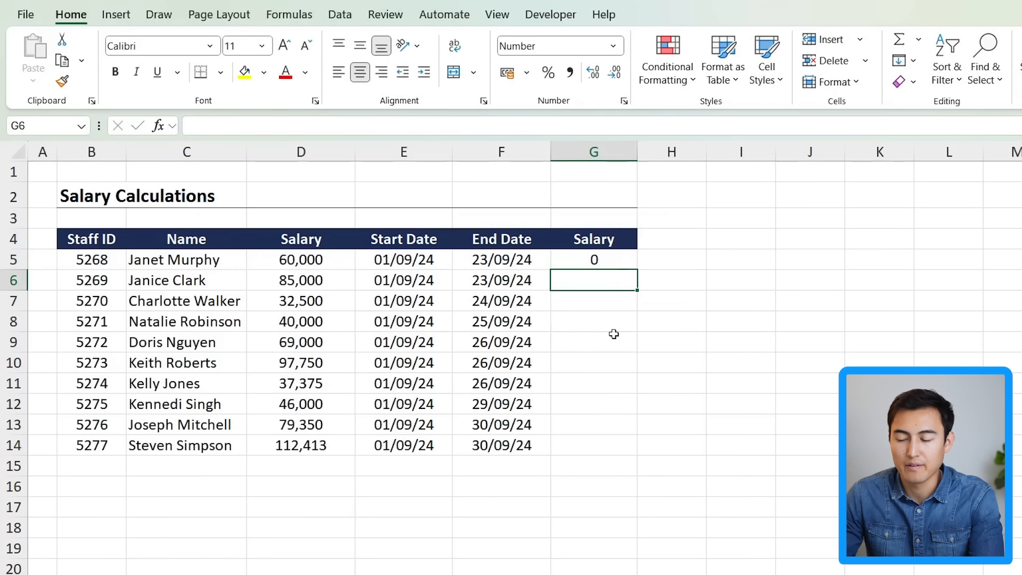
Show four decimal places for the YEARFRAC result in cell G5.
key("Up")
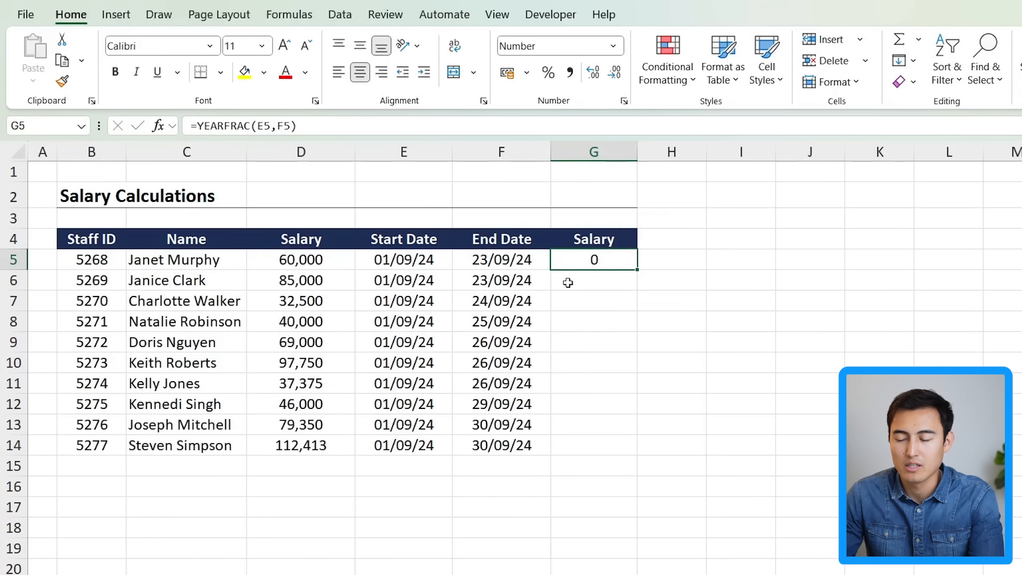
left_click(592, 73)
left_click(592, 73)
left_click(592, 73)
left_click(592, 73)
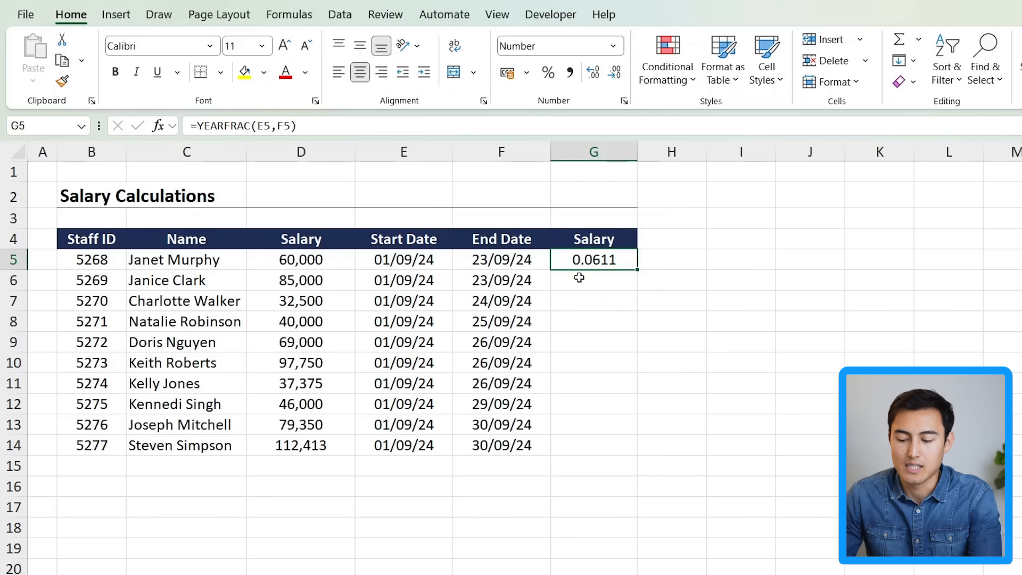
Multiply the YEARFRAC formula in G5 by the annual salary, making it =YEARFRAC(E5,F5)*D5.
key("F2")
type("*")
left_click(317, 259)
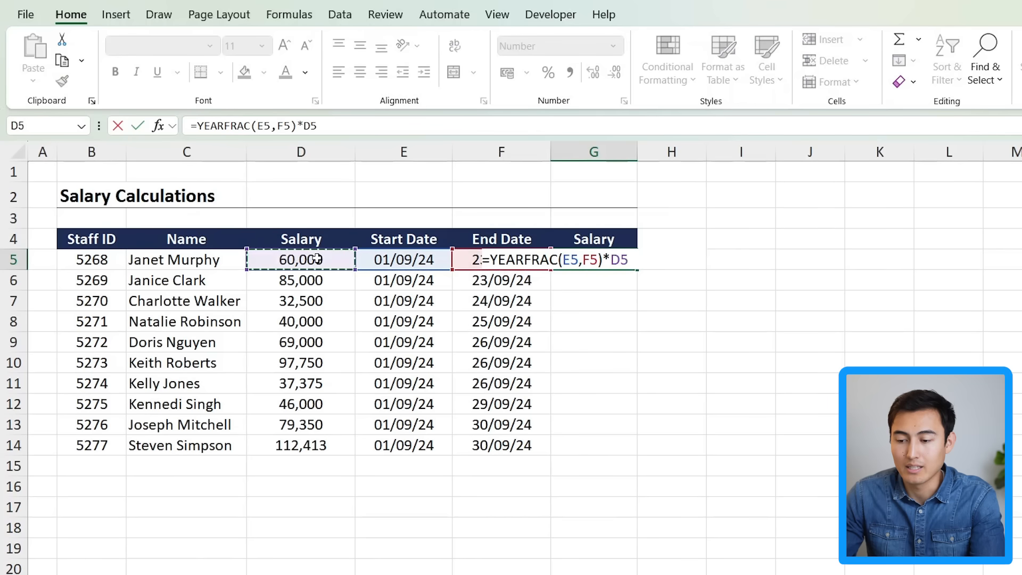
key("Return")
key("Up")
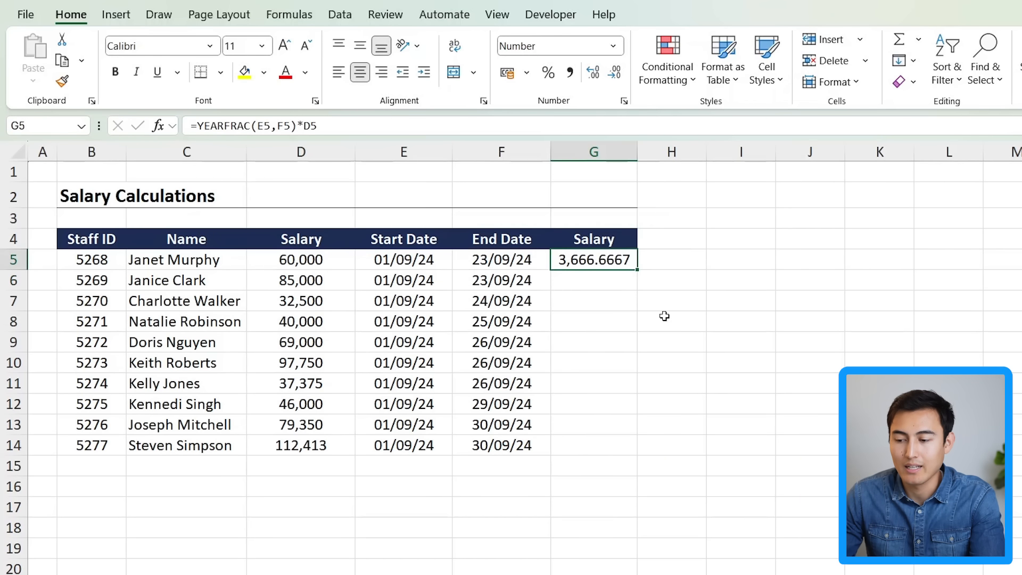
Copy the salary formula from G5 down to G14 and show the results without decimal places.
double_click(638, 269)
left_click(614, 72)
left_click(614, 72)
left_click(615, 71)
left_click(615, 72)
key("Down")
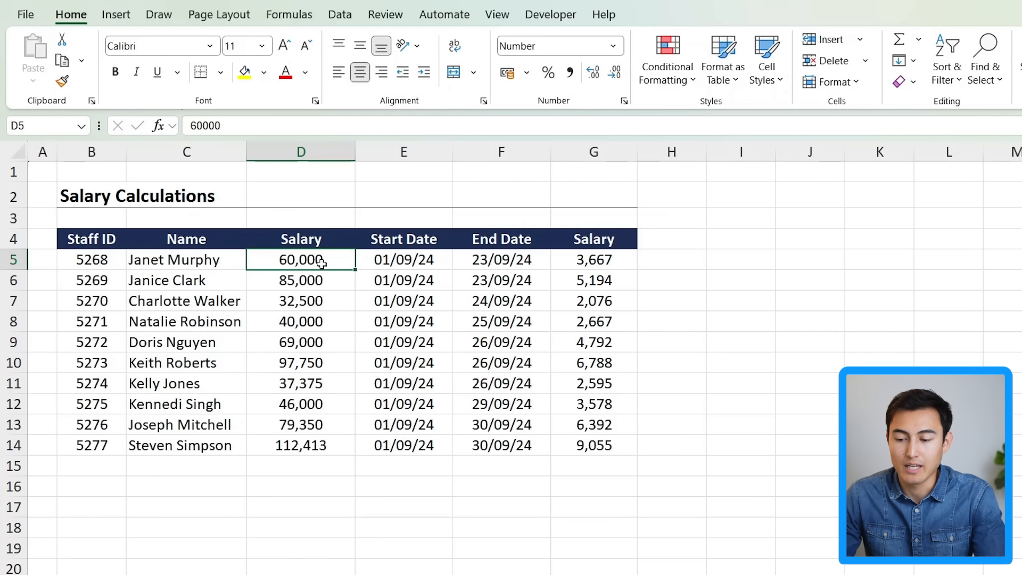
left_click(609, 261)
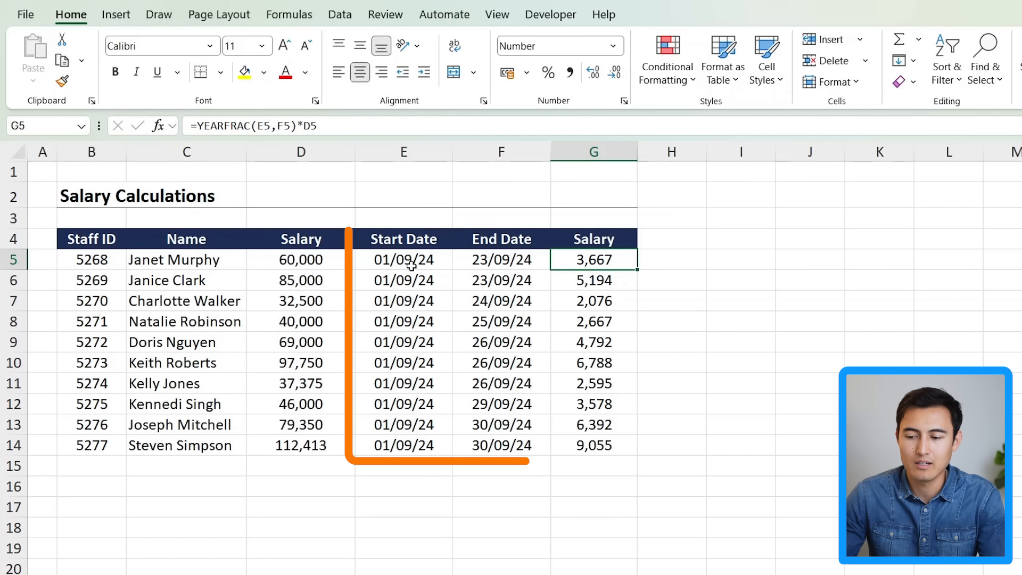
Apply the custom number format dd/mm/yyy to the Start Date and End Date cells E5:F14.
left_click_drag(400, 261, 525, 447)
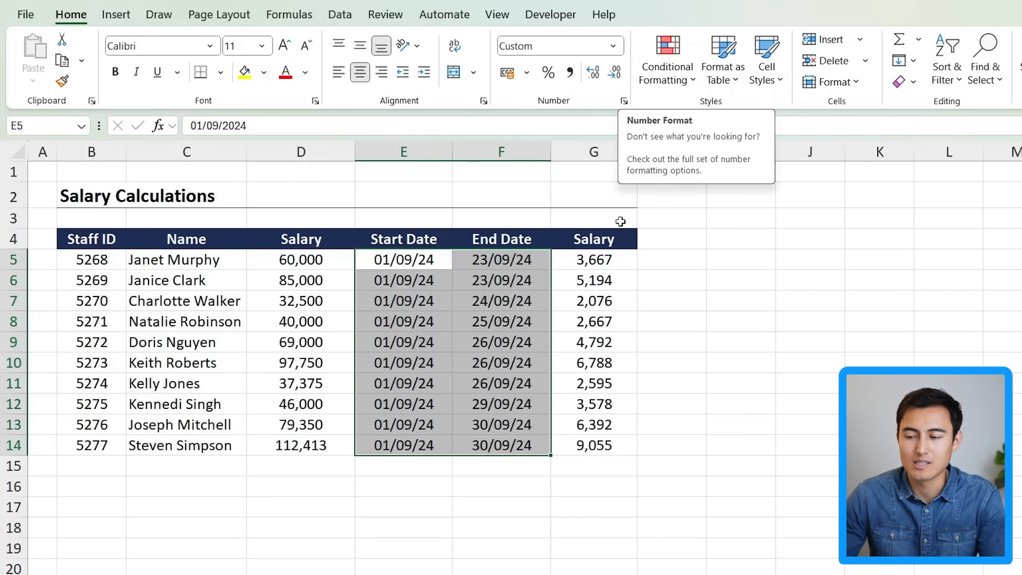
key("ctrl+1")
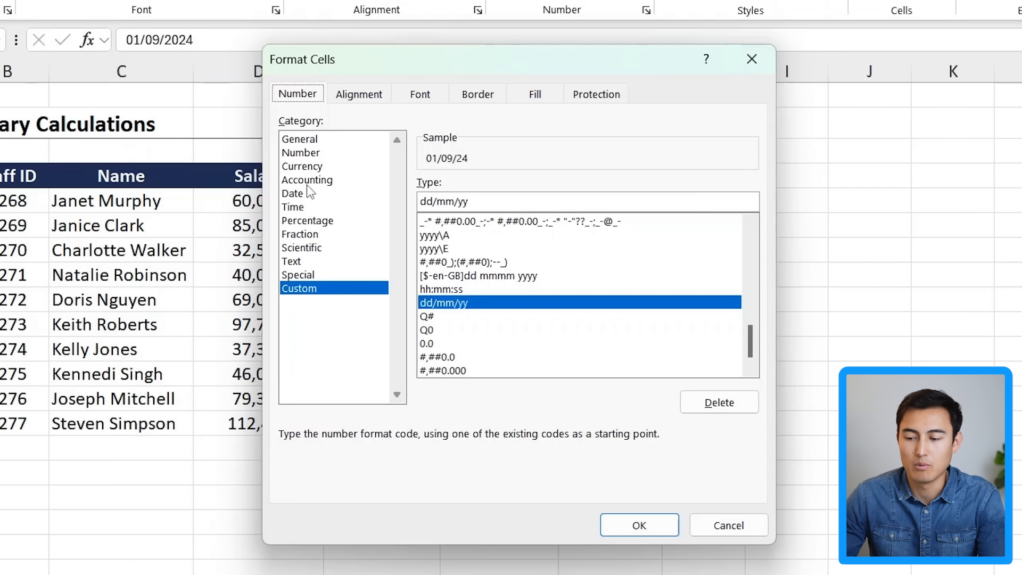
left_click(490, 203)
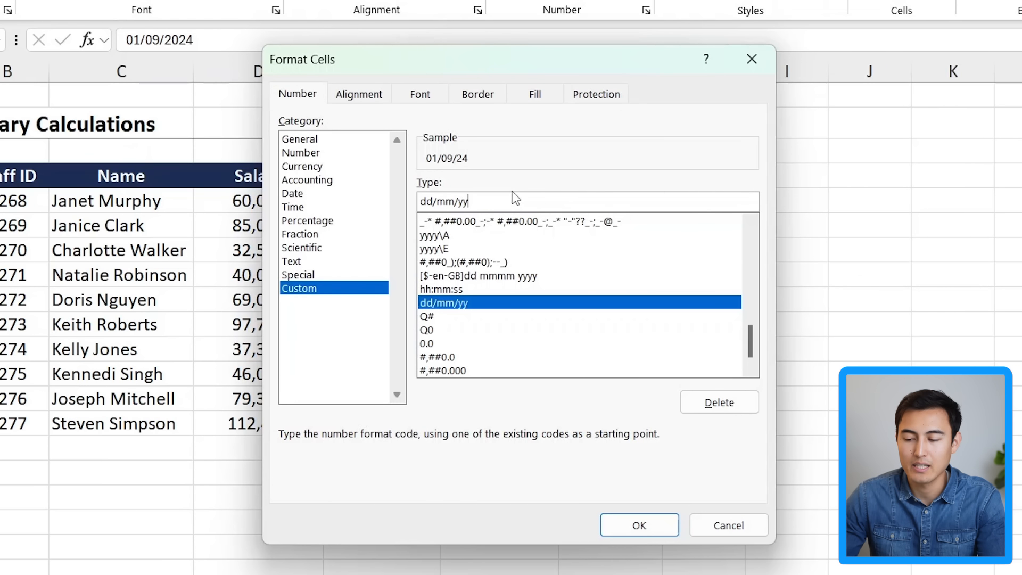
type("y")
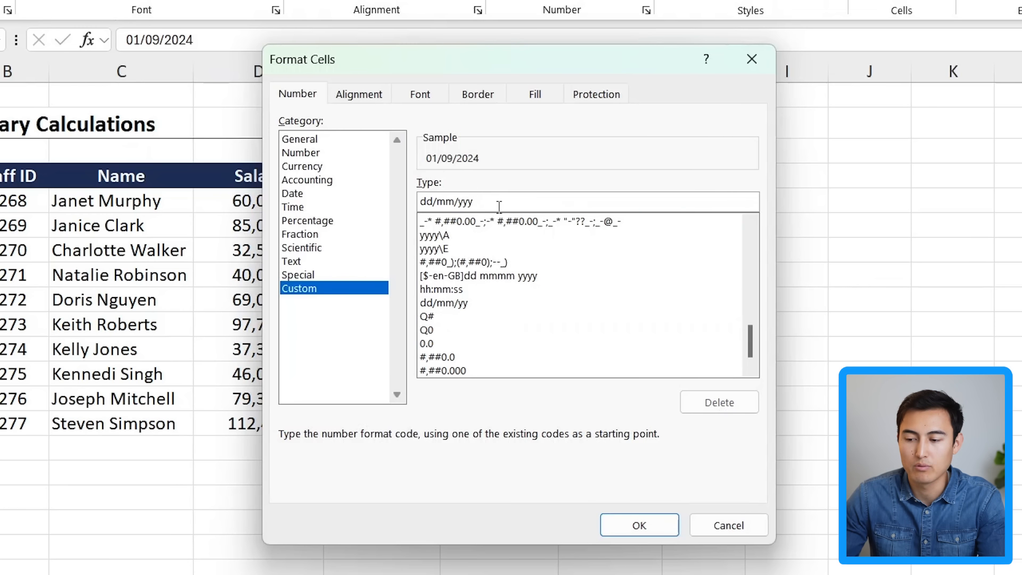
key("Return")
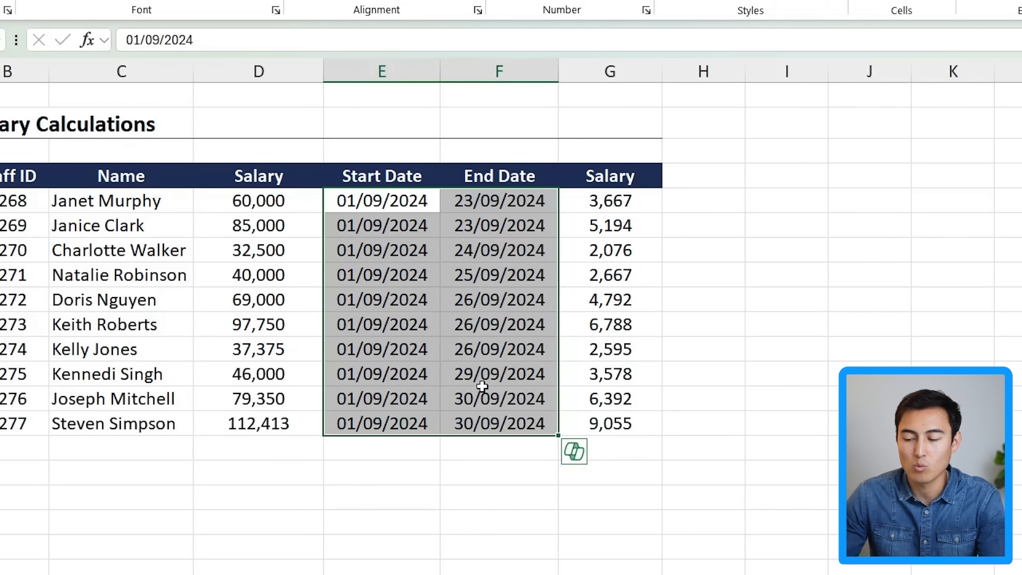
Replace the custom format code of the selected start and end dates with dd-mmm.
key("ctrl+1")
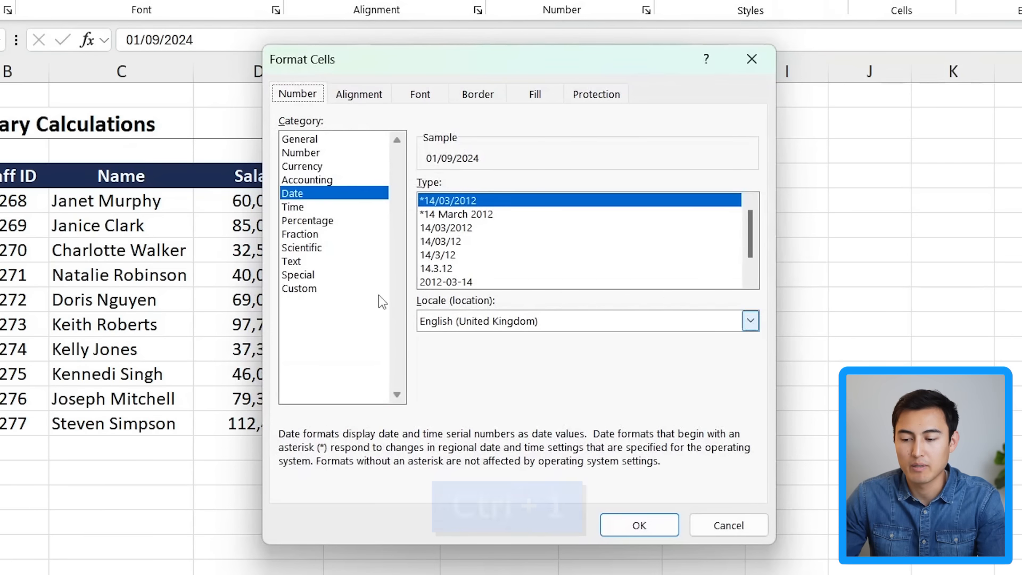
left_click(342, 288)
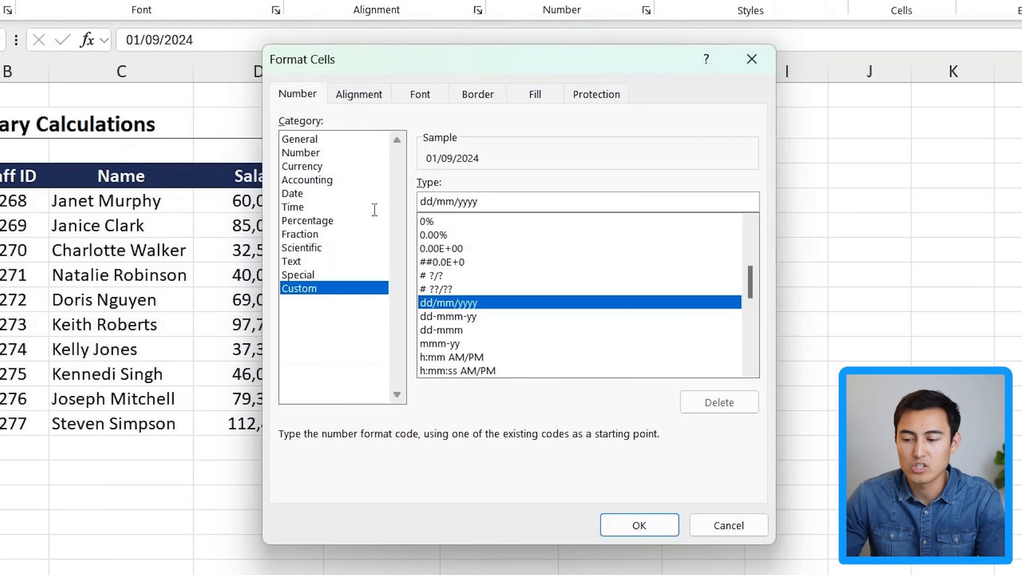
key("BackSpace")
key("BackSpace")
key("BackSpace")
key("BackSpace")
key("BackSpace")
key("BackSpace")
key("BackSpace")
key("BackSpace")
key("BackSpace")
key("BackSpace")
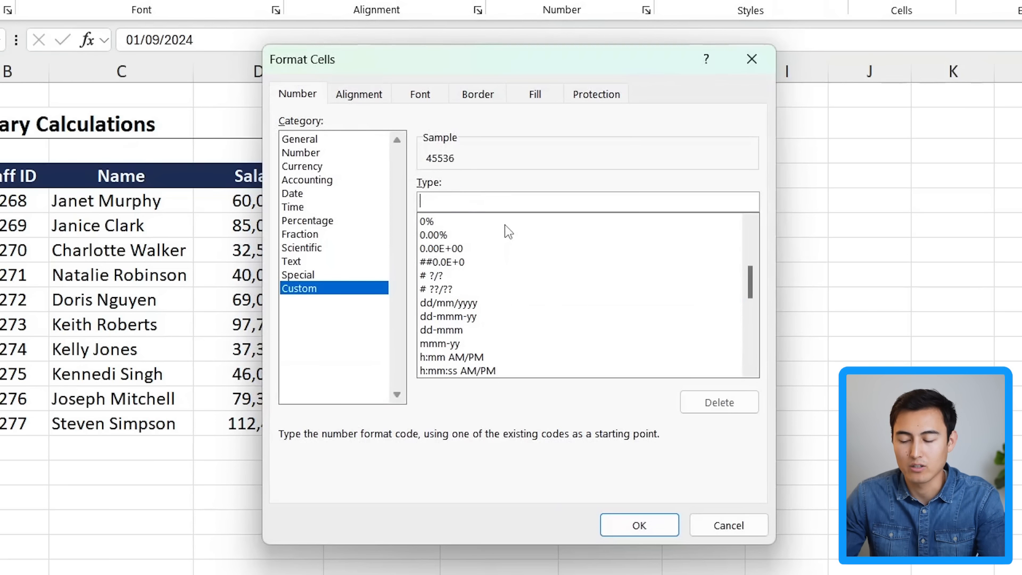
type("dd-mmm")
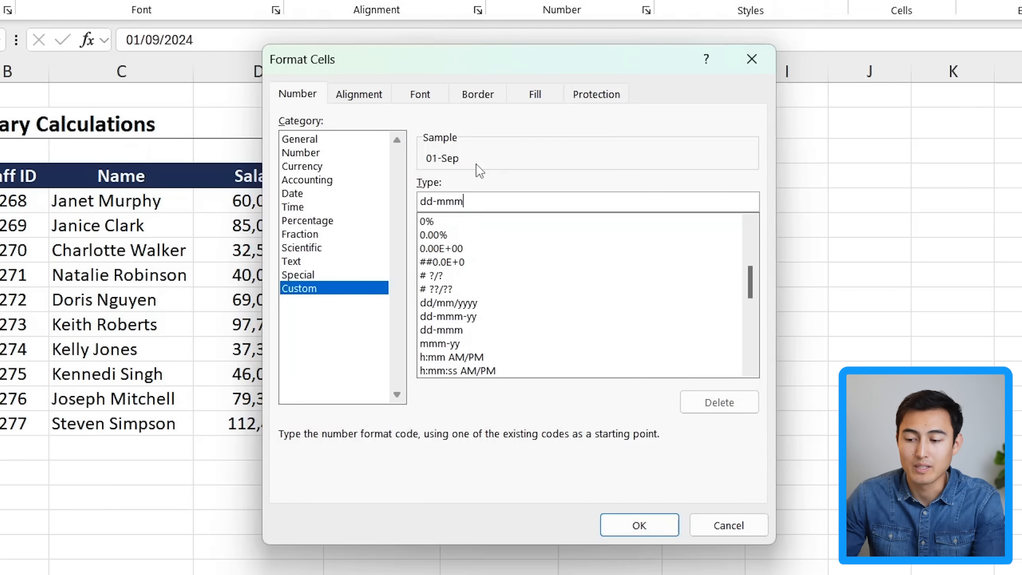
Extend the day part of the dates' custom format code to make it ddd-mmm, and apply it.
key("Left")
key("Left")
key("Left")
key("Left")
type("d")
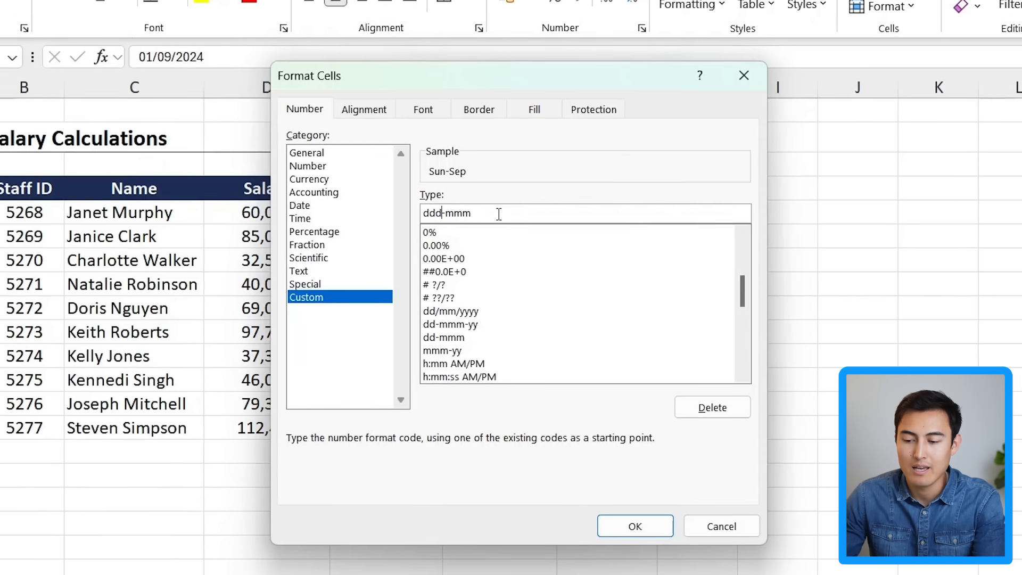
key("Return")
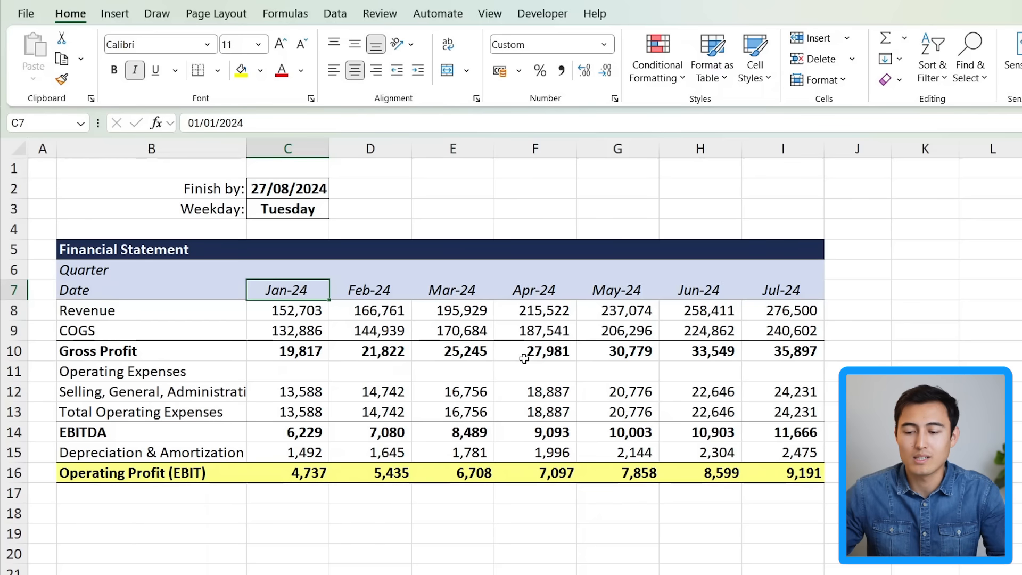
Enter =MONTH(C7) in the Quarter cell C6 of the Financial Statement sheet, using the date below it.
left_click(87, 289)
left_click(819, 290)
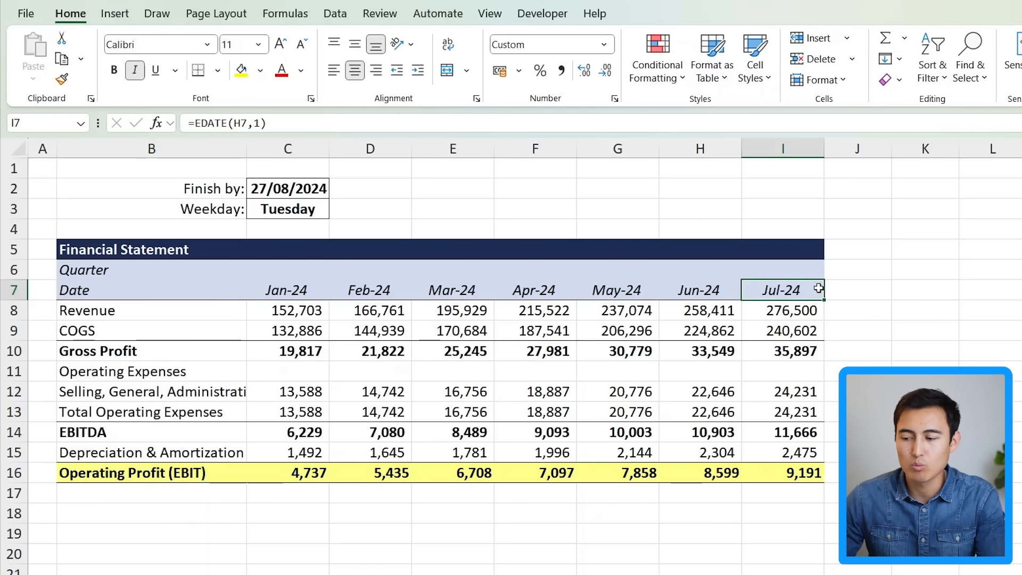
left_click(275, 270)
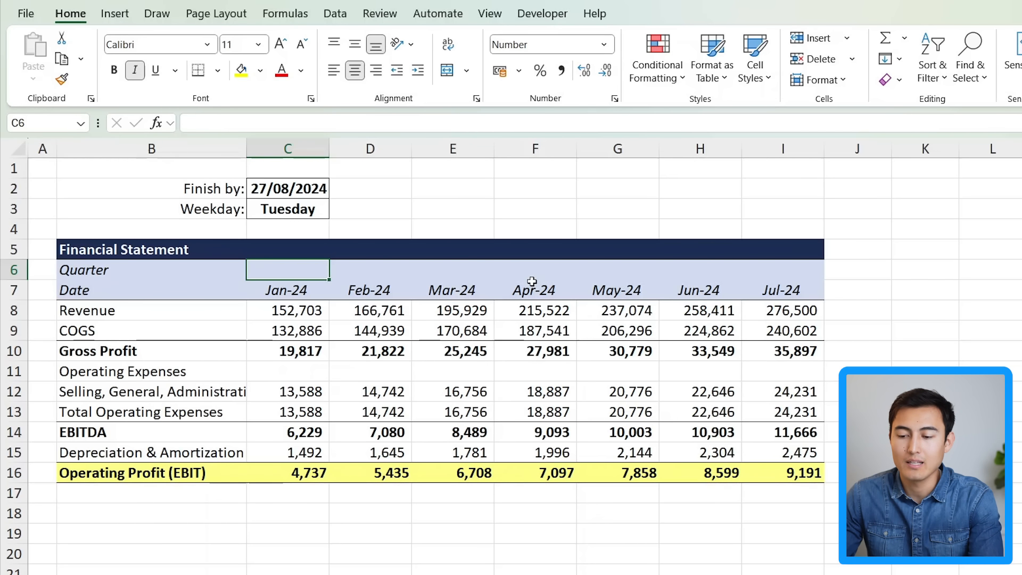
type("=mon")
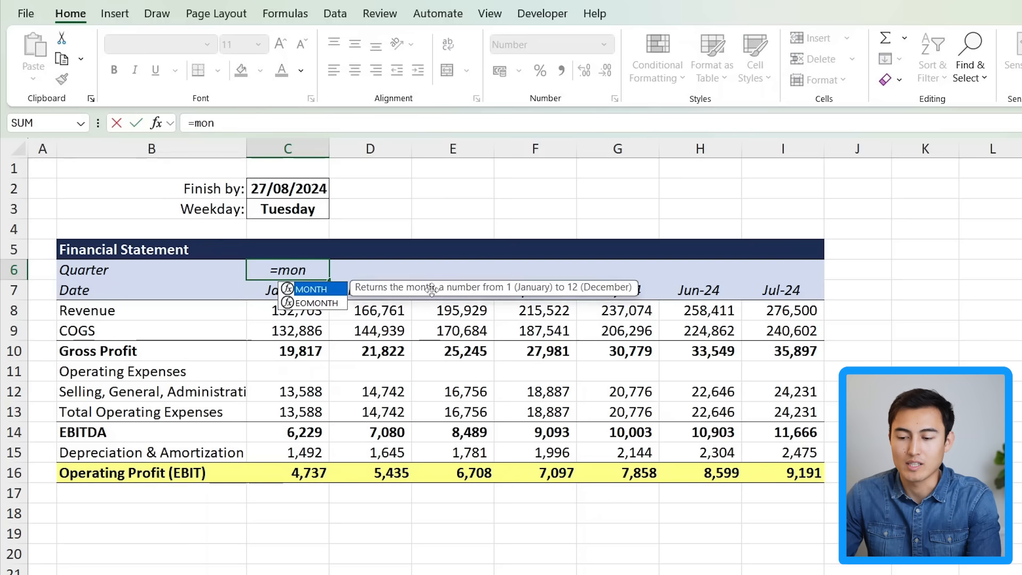
key("Tab")
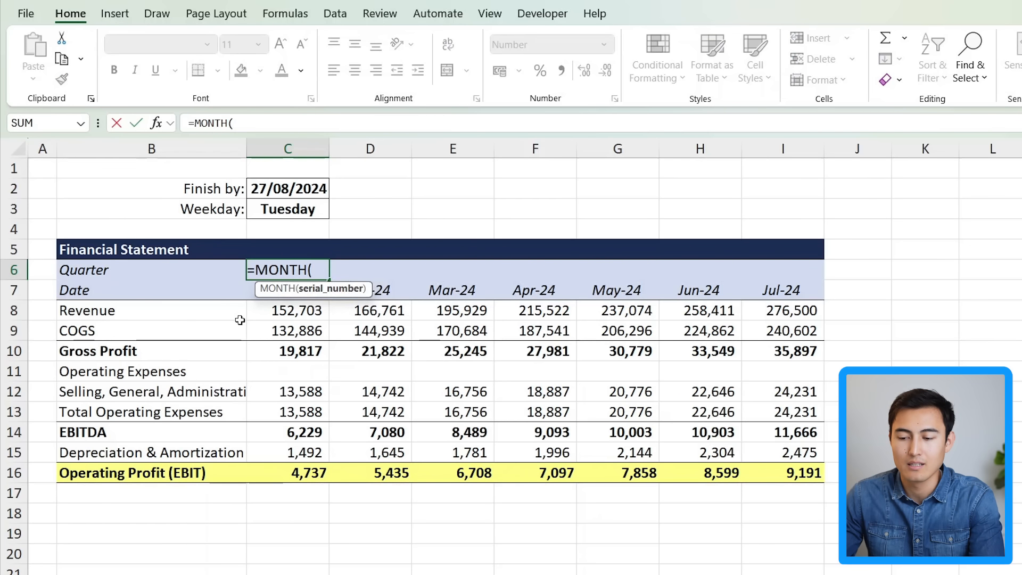
key("Down")
key("Return")
key("Up")
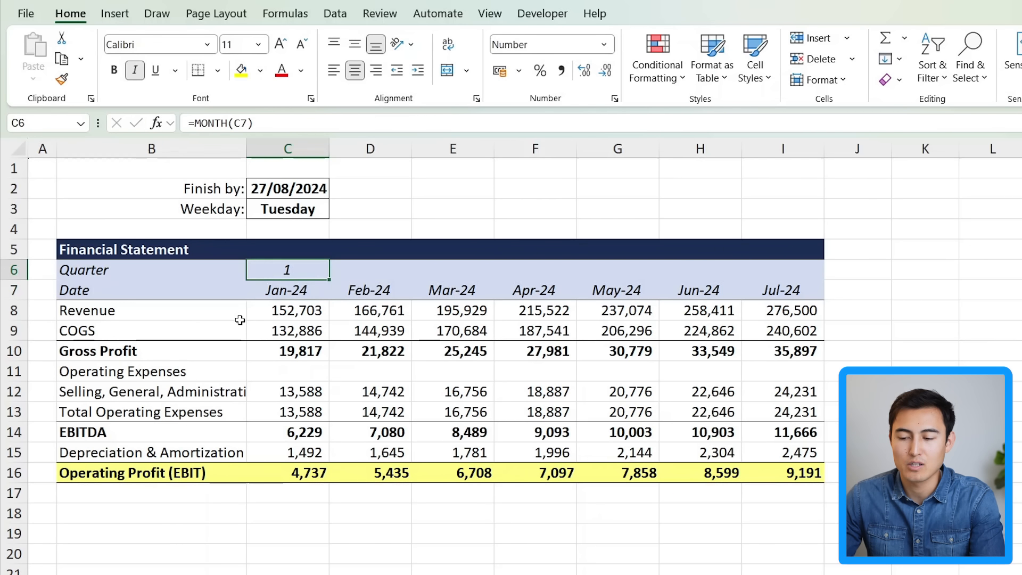
Try copying the MONTH formula from C6 to D6, and undo the copy.
left_click_drag(327, 282, 395, 282)
left_click(396, 282)
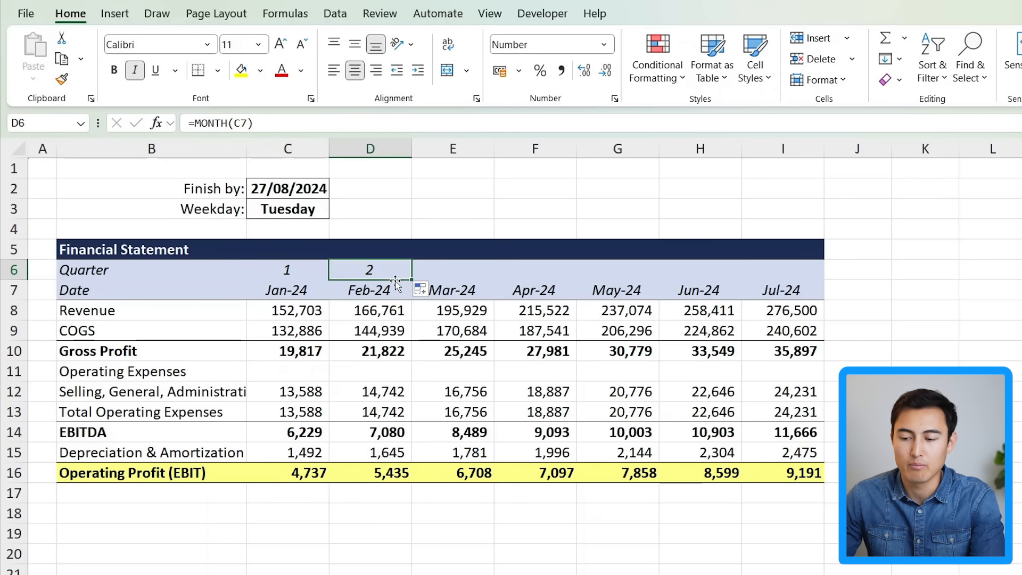
key("ctrl+z")
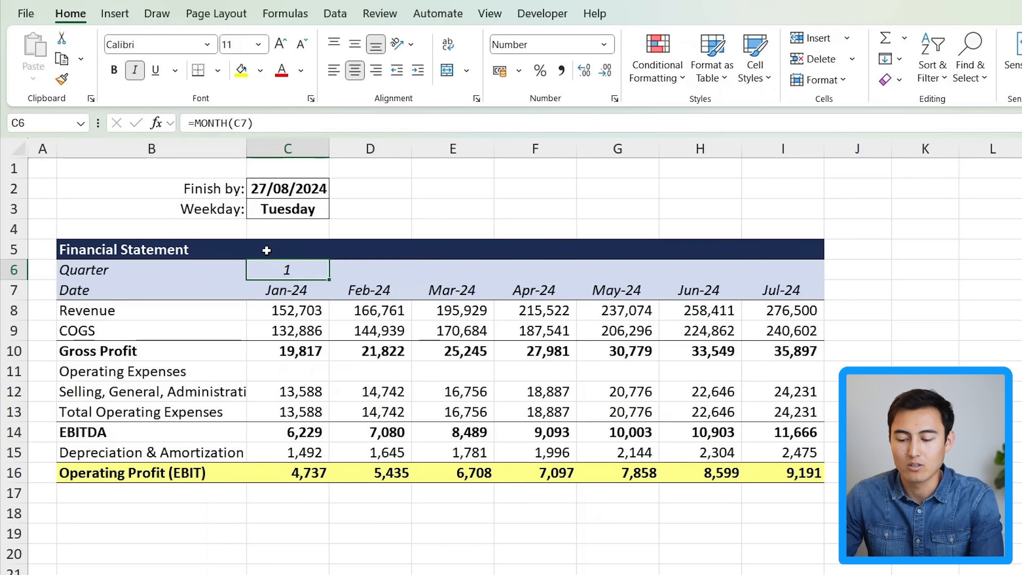
Extend the Quarter formula in C6 to =ROUNDUP(MONTH(C7)/3,0).
key("F2")
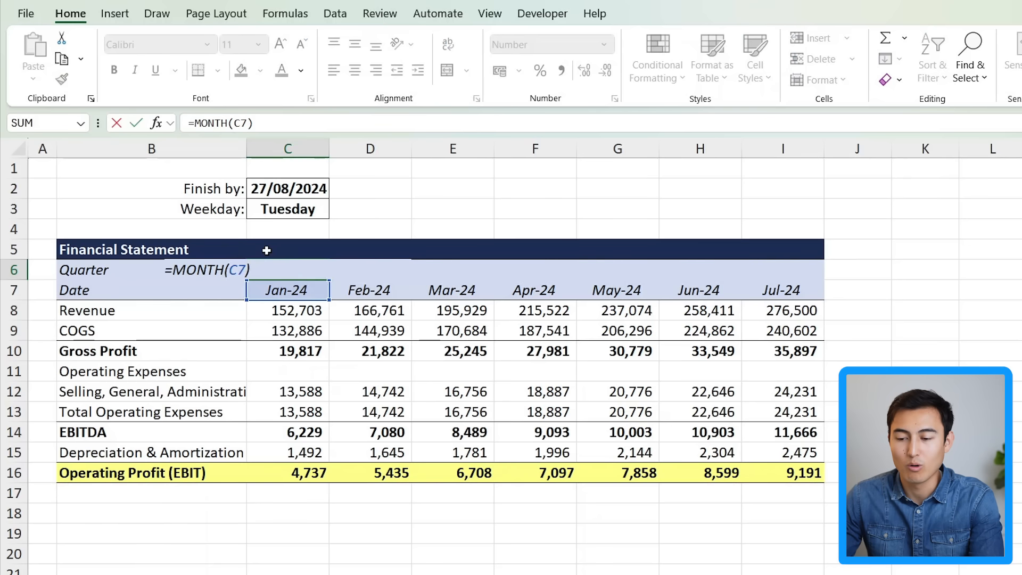
key("Left")
key("Left")
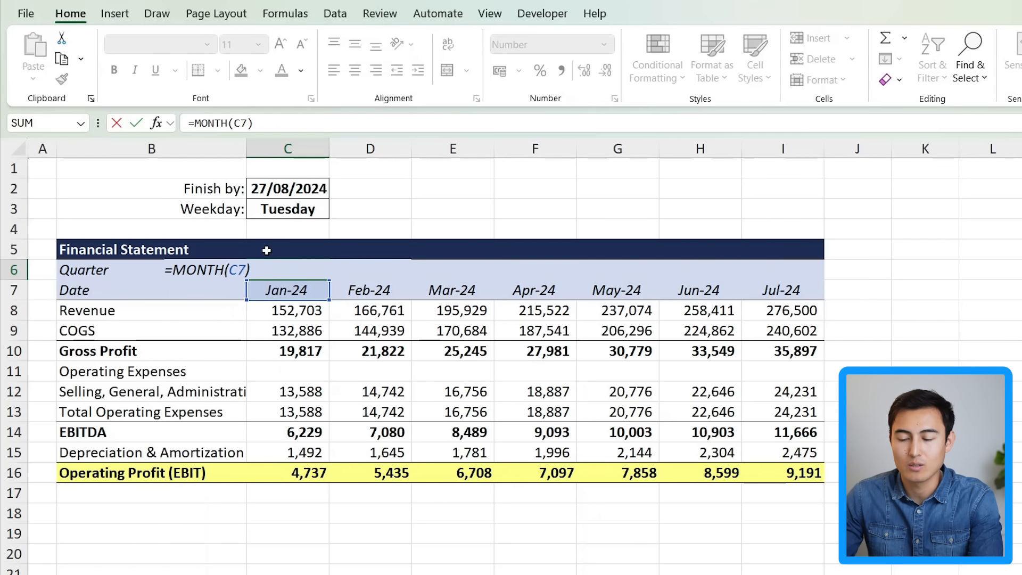
type("roundup")
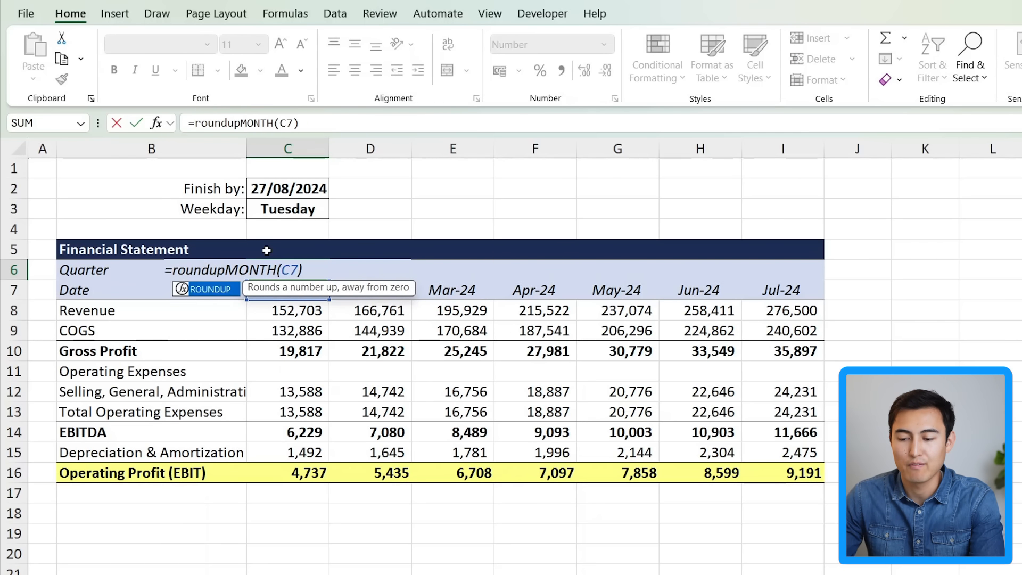
key("Tab")
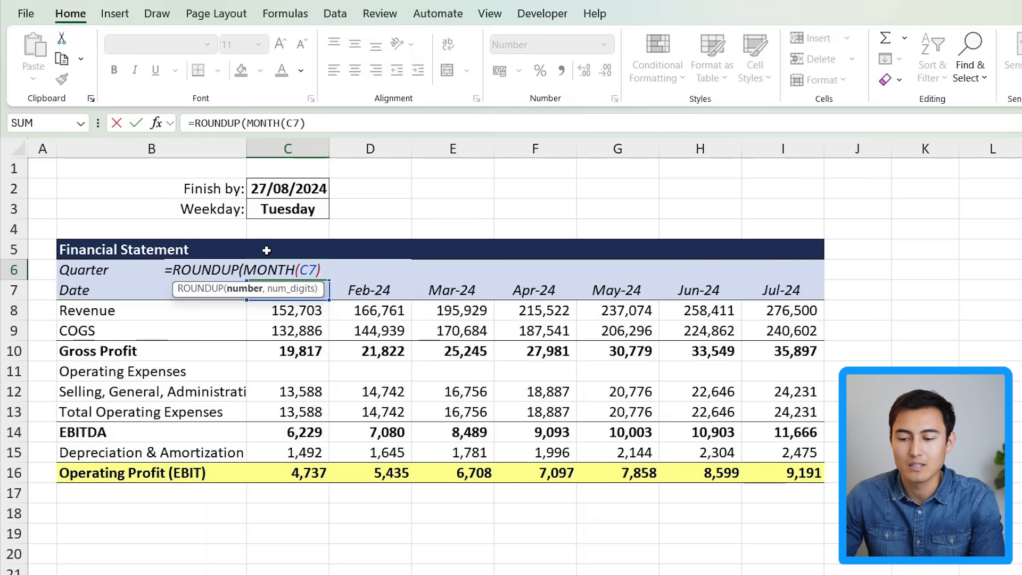
key("Right")
key("Right")
key("Right")
key("Right")
key("Right")
key("Right")
key("Right")
key("Right")
key("Right")
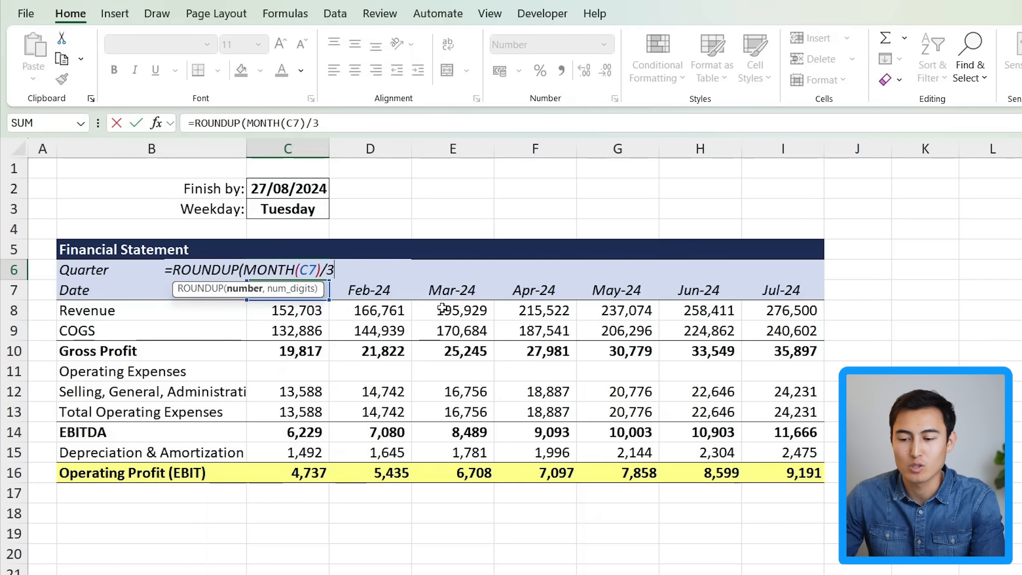
type(",")
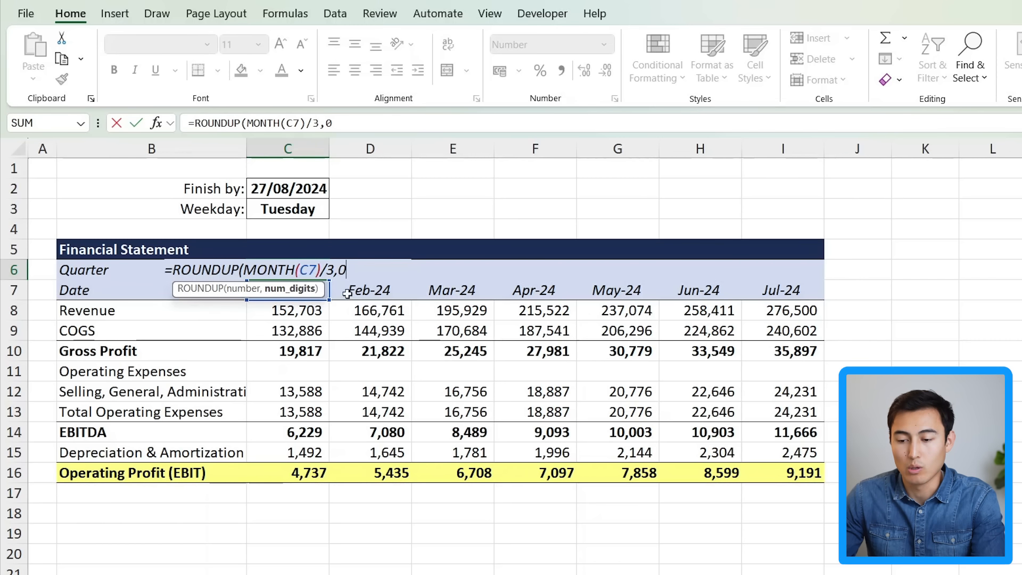
type("0)")
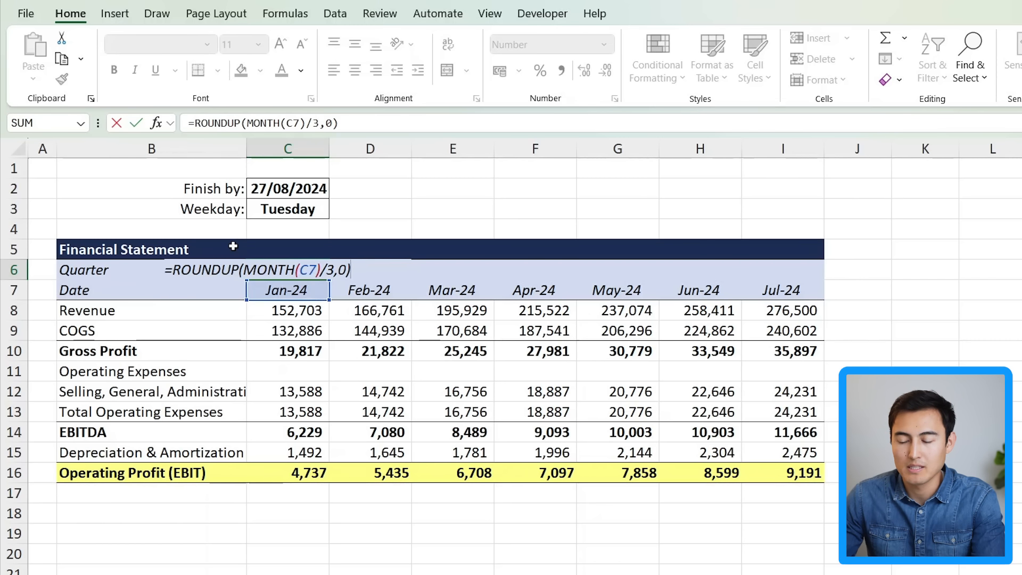
key("Return")
Copy the quarter formula from C6 across to I6 and check the copied cells.
left_click(313, 275)
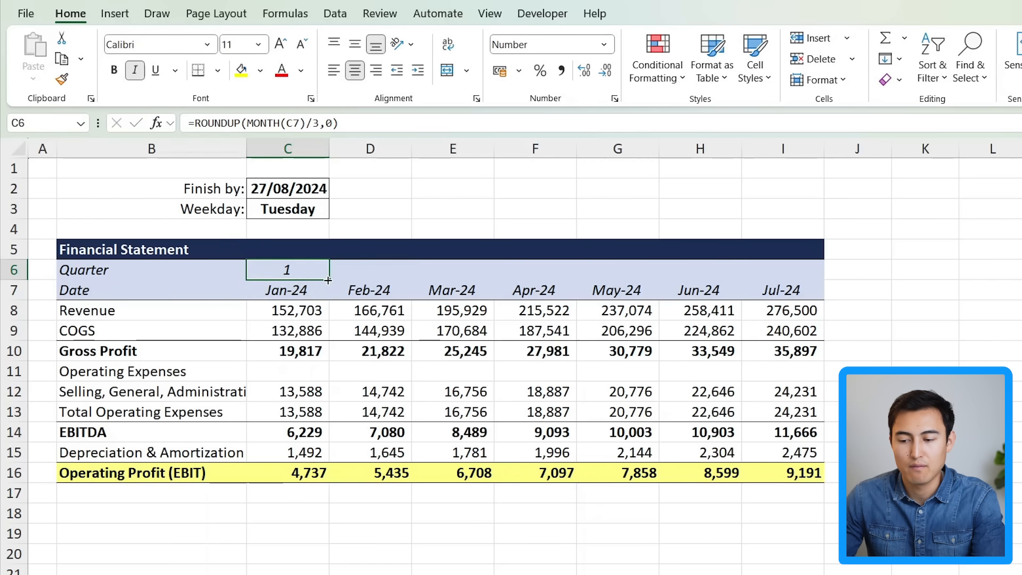
left_click_drag(366, 277, 777, 267)
left_click(442, 272)
left_click(517, 274)
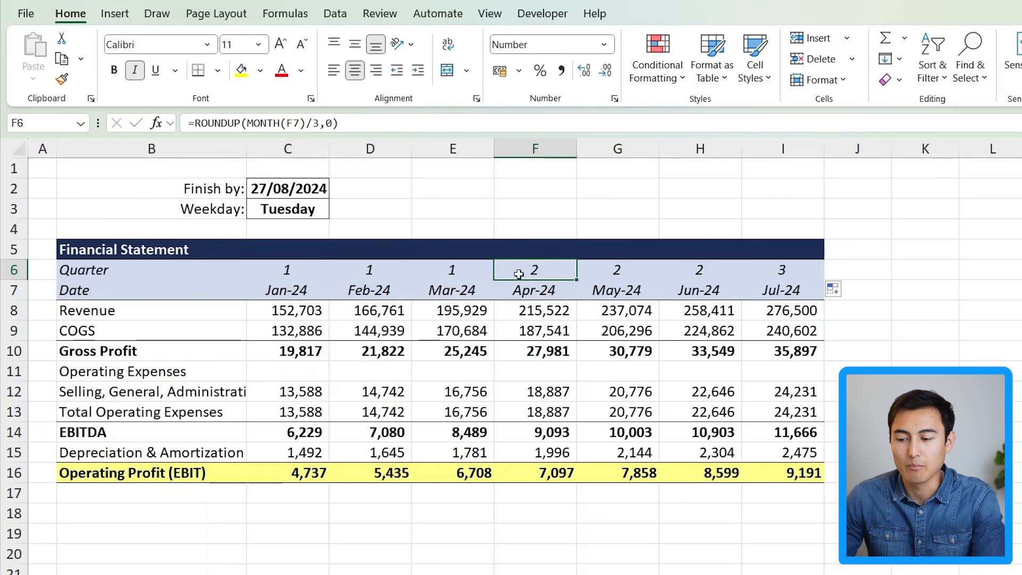
Examine the quarter cells across row 6, from the July column back to the January column.
left_click(755, 290)
key("Up")
key("Left")
key("Left")
key("Left")
key("Left")
key("Left")
key("Left")
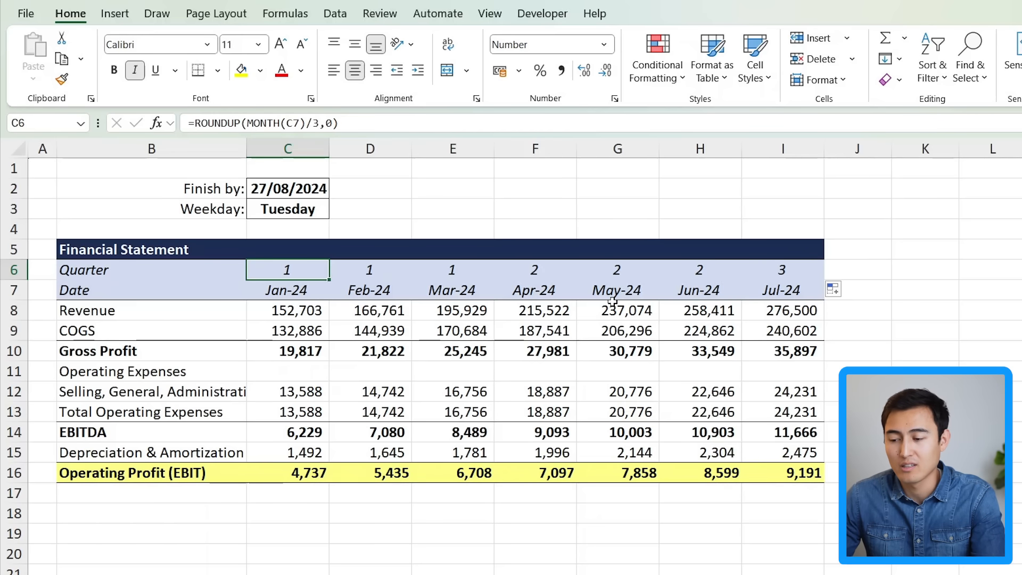
Apply the custom number format Q0 to the quarter cells C6:I6 and check the formatted cells across the row.
key("ctrl+shift+Right")
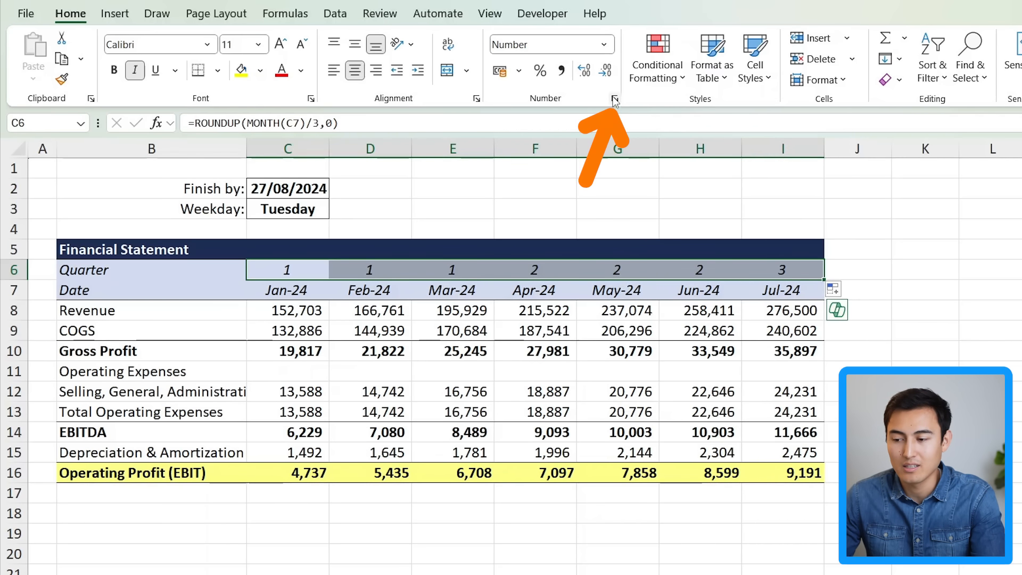
key("ctrl+1")
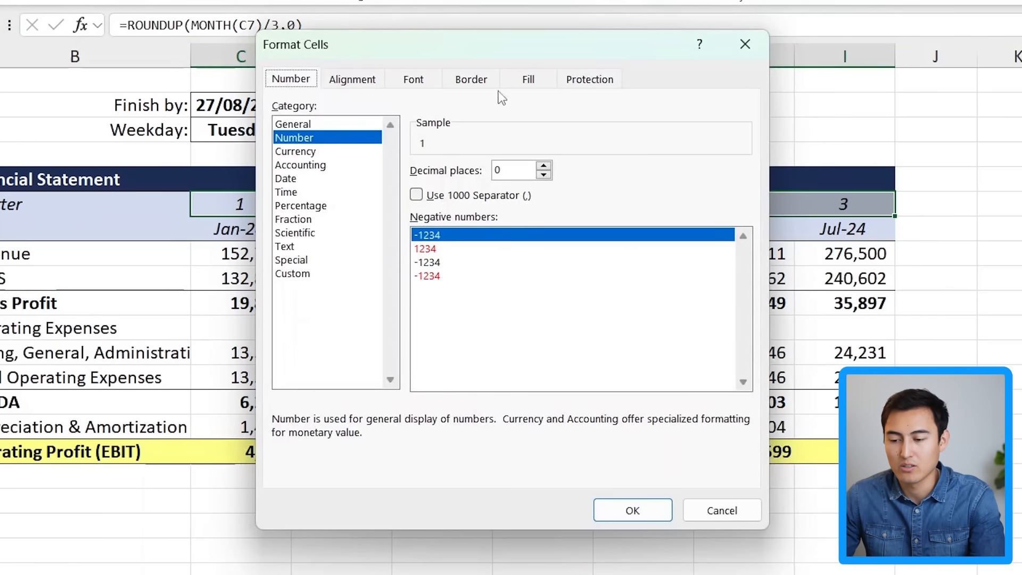
left_click(287, 274)
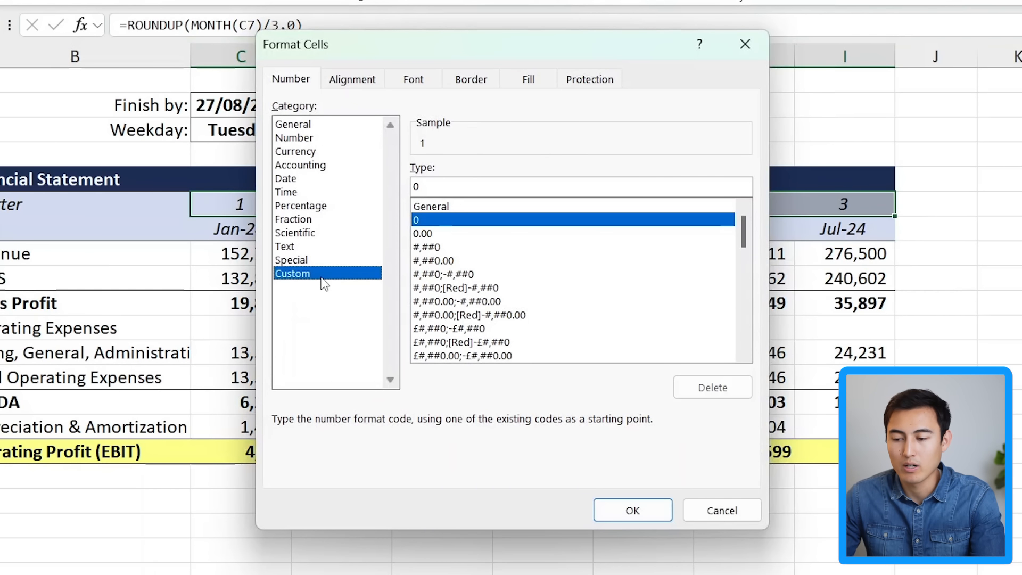
left_click(435, 187)
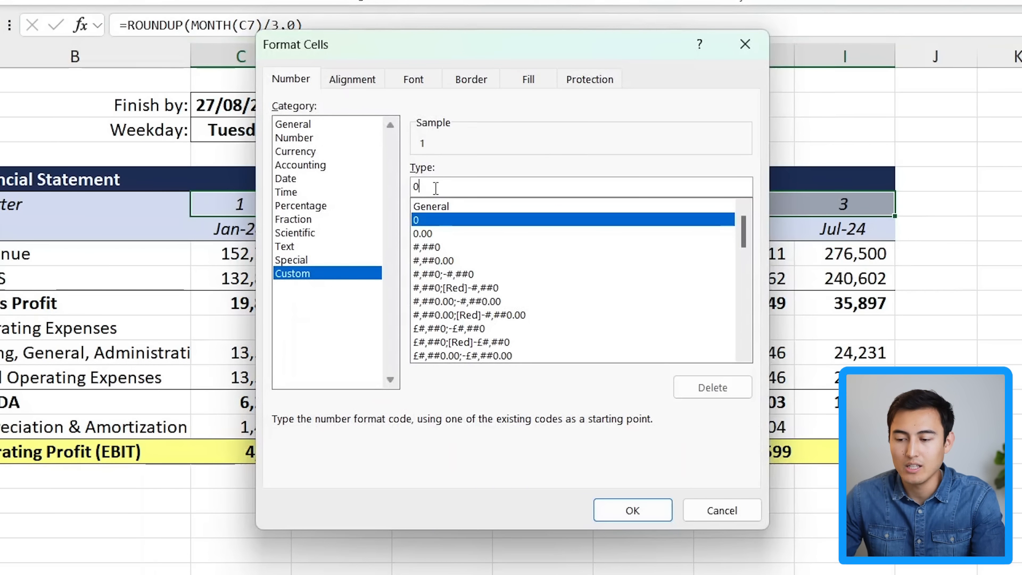
key("Left")
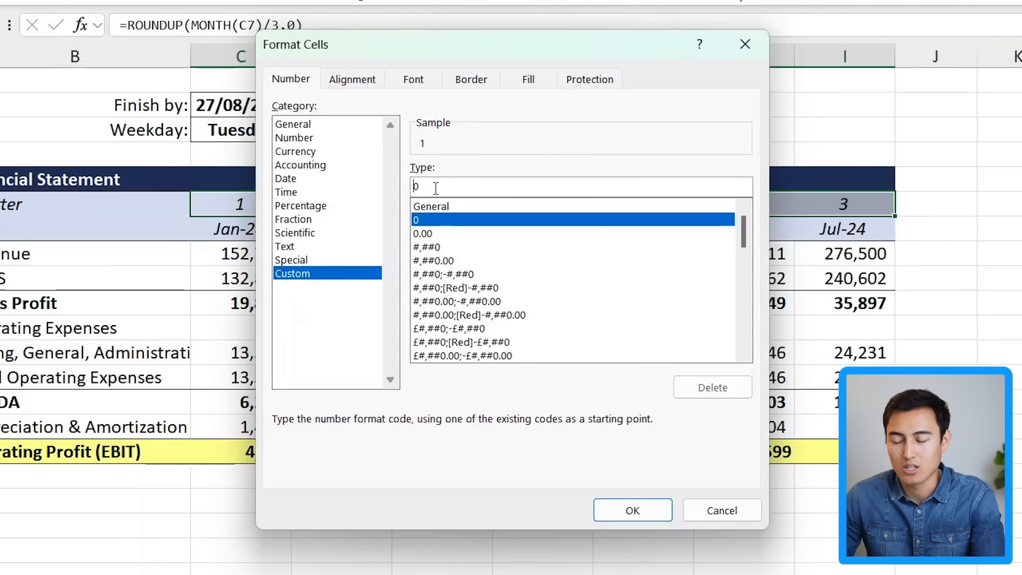
type("Q")
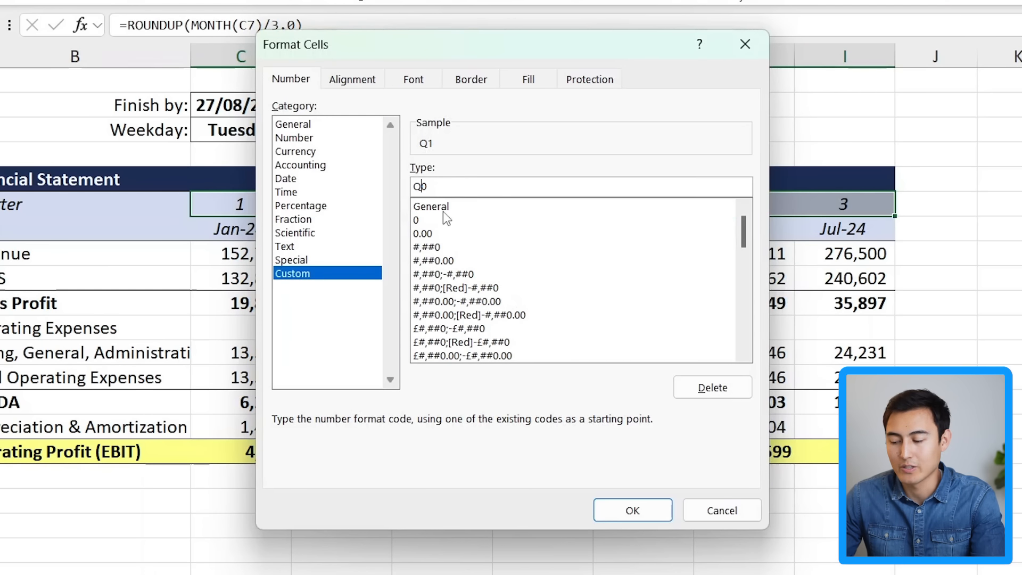
key("Return")
key("Right")
key("Right")
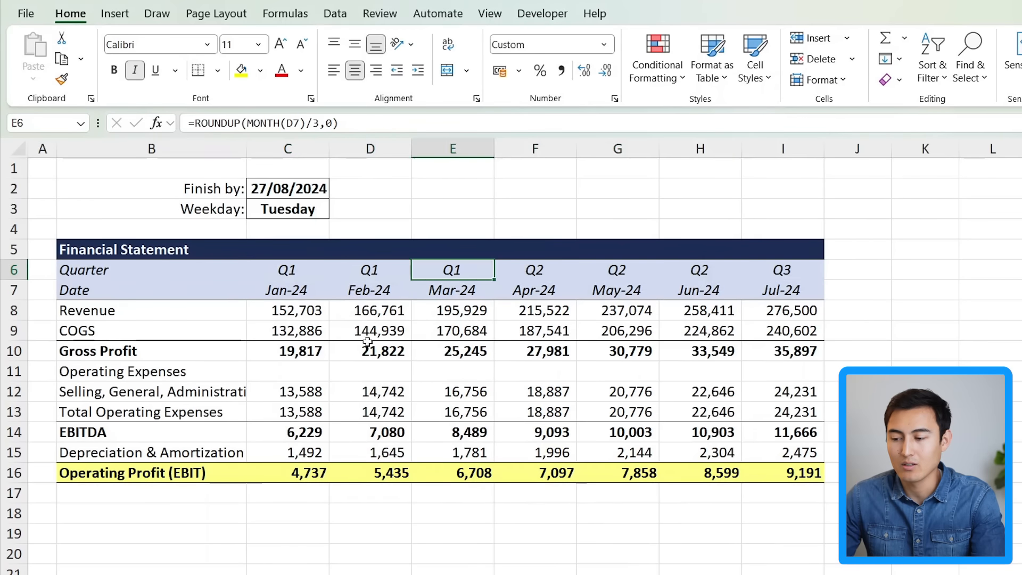
key("Right")
key("Right")
key("Right")
key("Right")
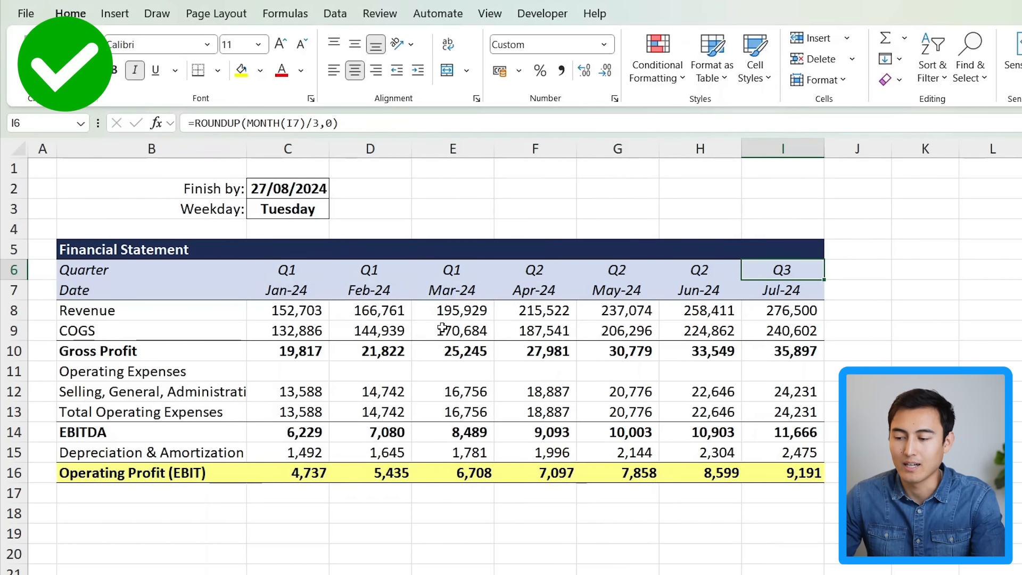